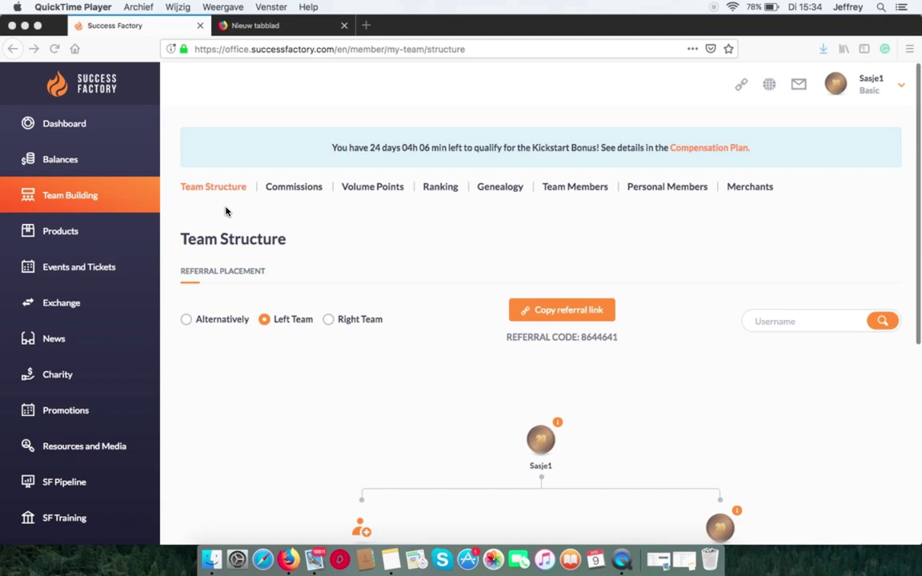
Step: Copy the sponsor's referral link from the Team Structure tree, then switch to the blank new tab
click(60, 208)
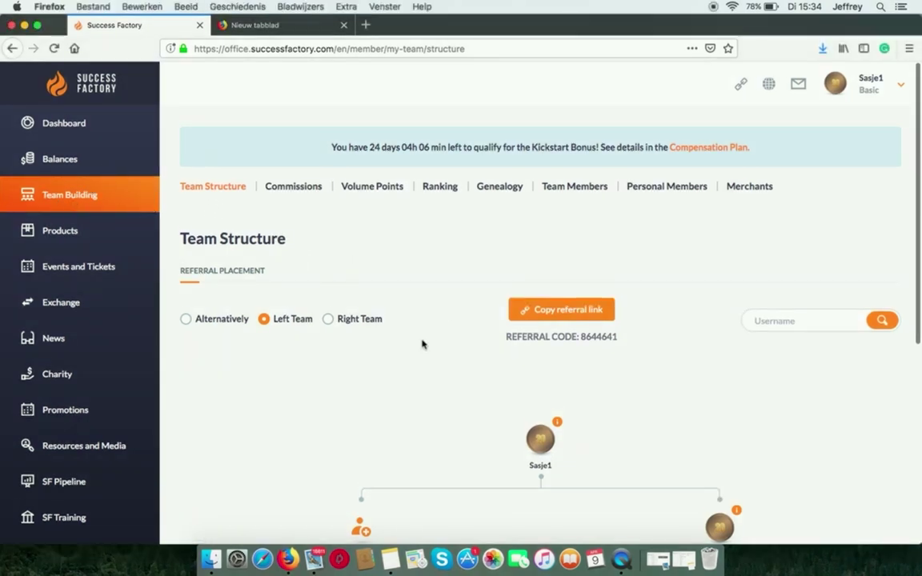
scroll(423, 344, down, 4)
scroll(504, 322, down, 3)
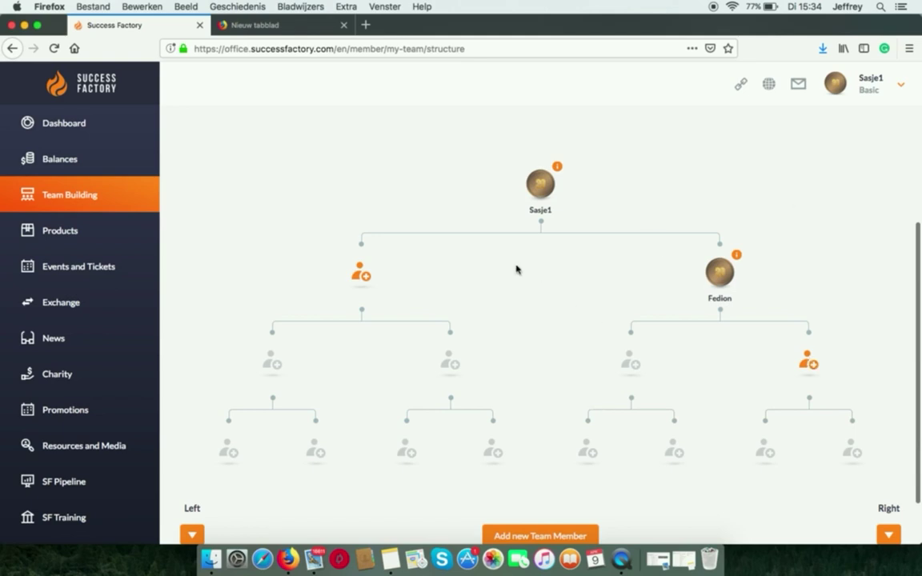
scroll(448, 243, up, 2)
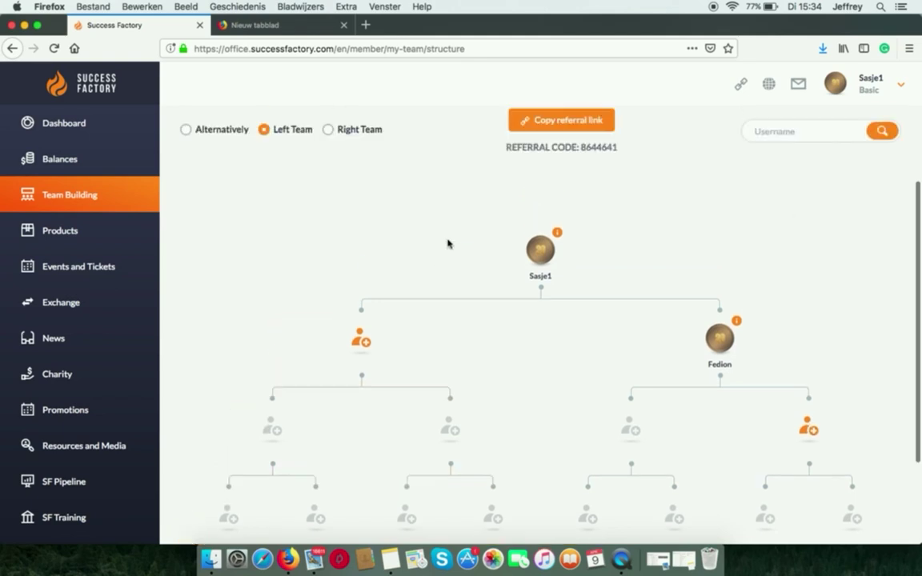
scroll(448, 243, up, 4)
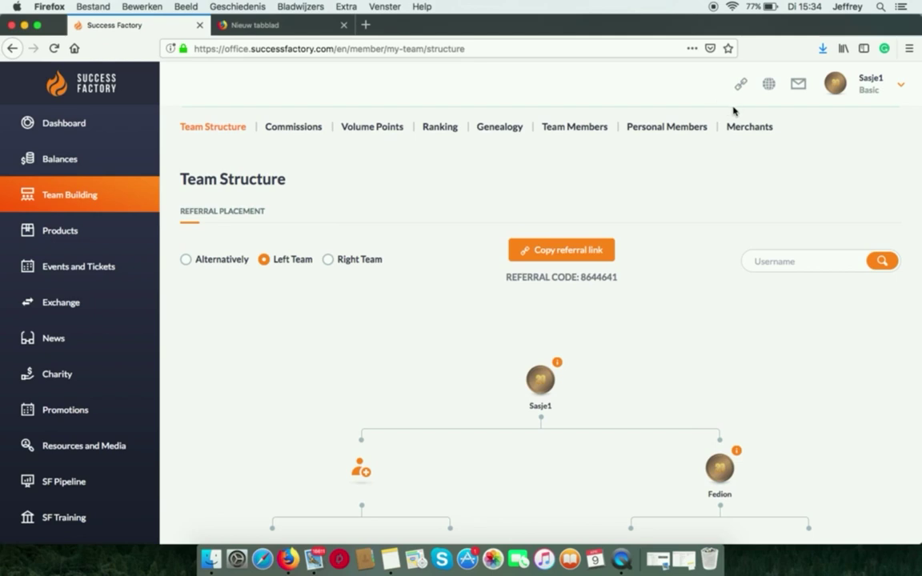
click(742, 88)
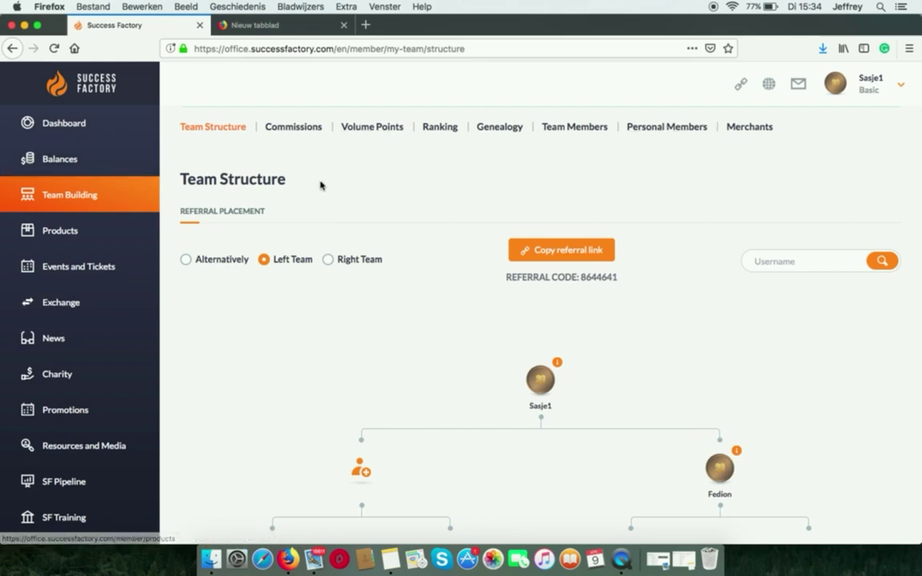
click(276, 29)
Step: Paste the referral link into a new tab's address bar and load the Sign Up page
click(366, 24)
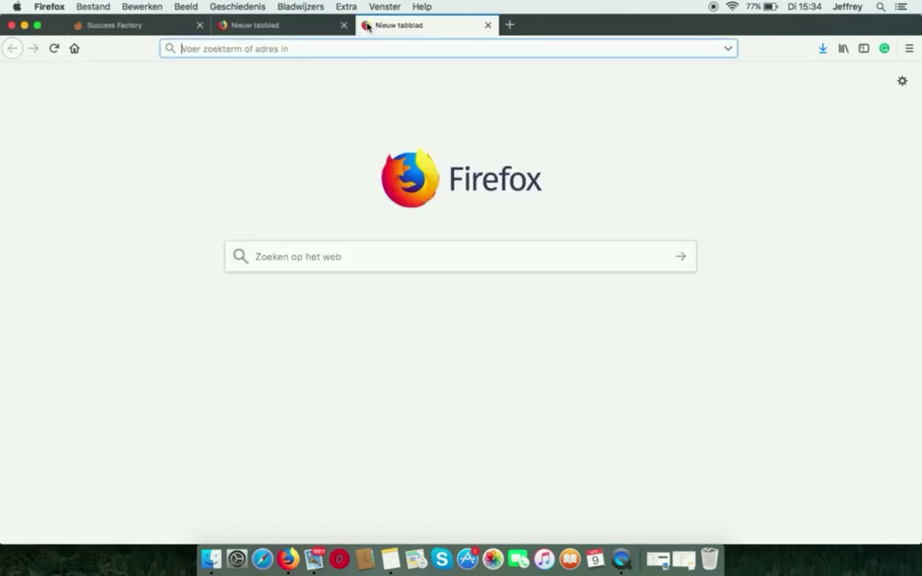
right_click(392, 53)
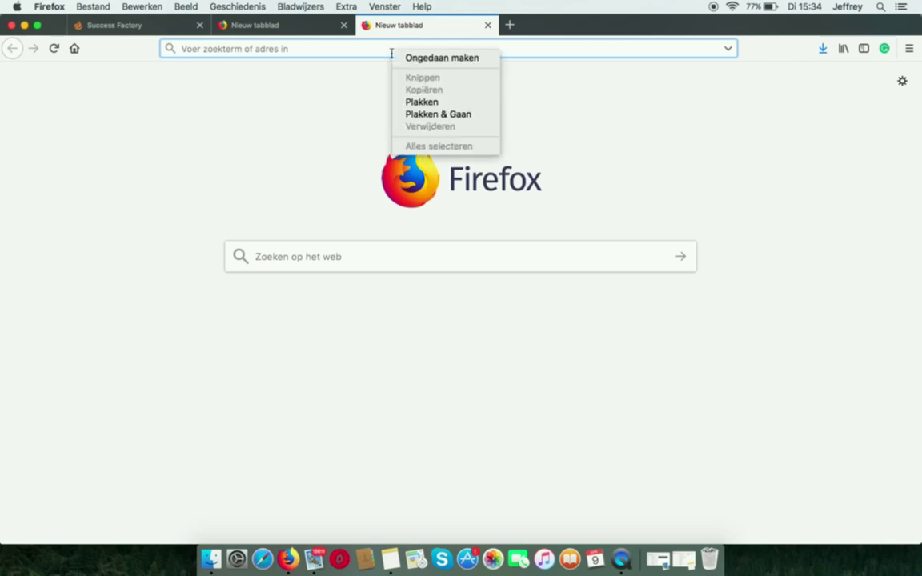
click(425, 102)
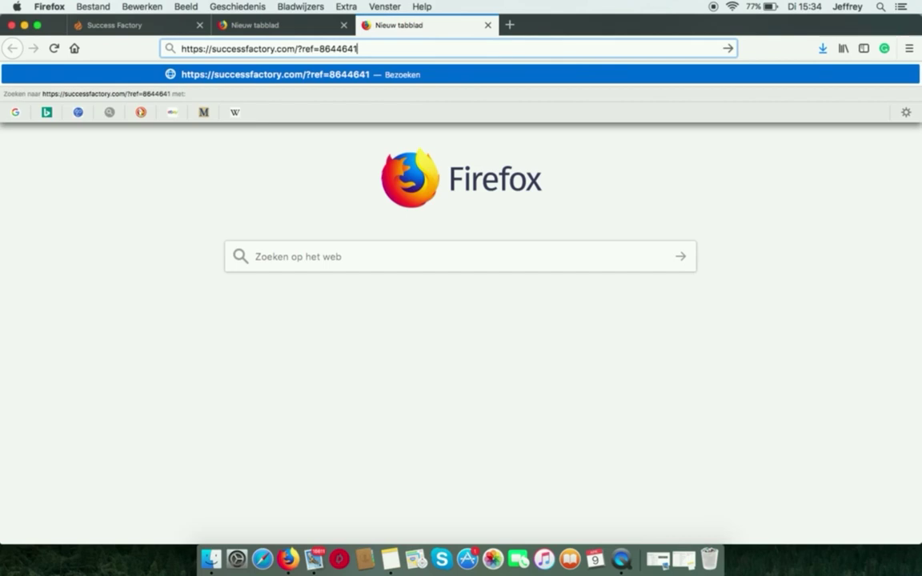
key(Return)
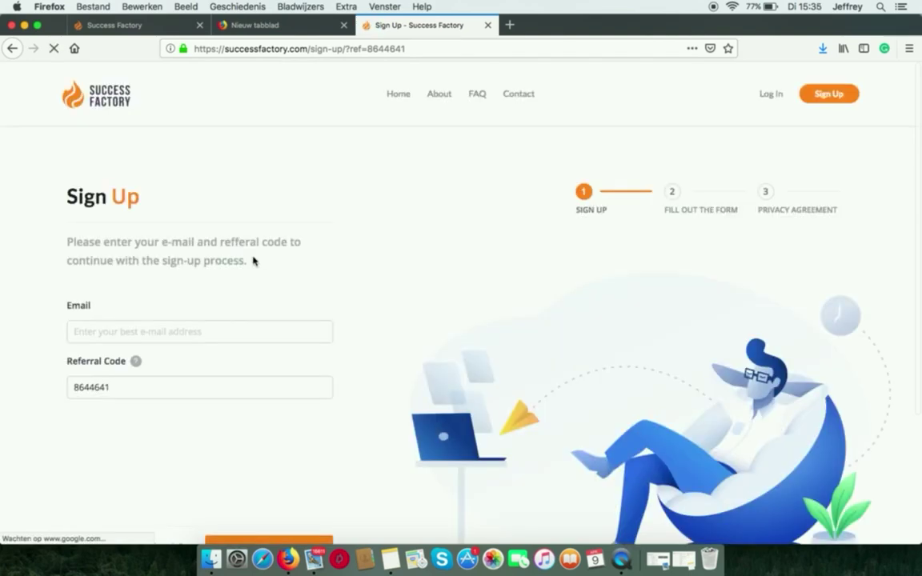
Step: Enter the new member's e-mail address from the autocomplete suggestion and continue to step 2
click(166, 331)
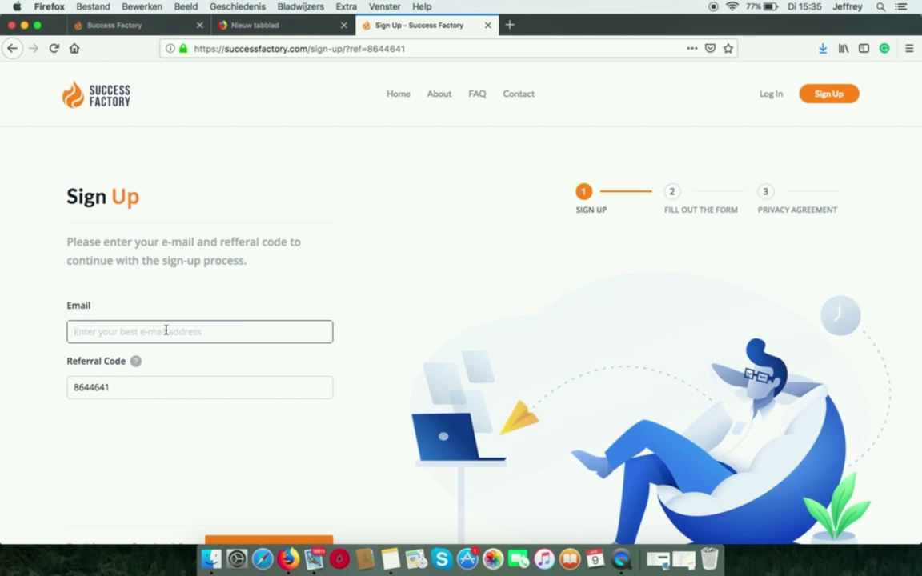
text(jefff)
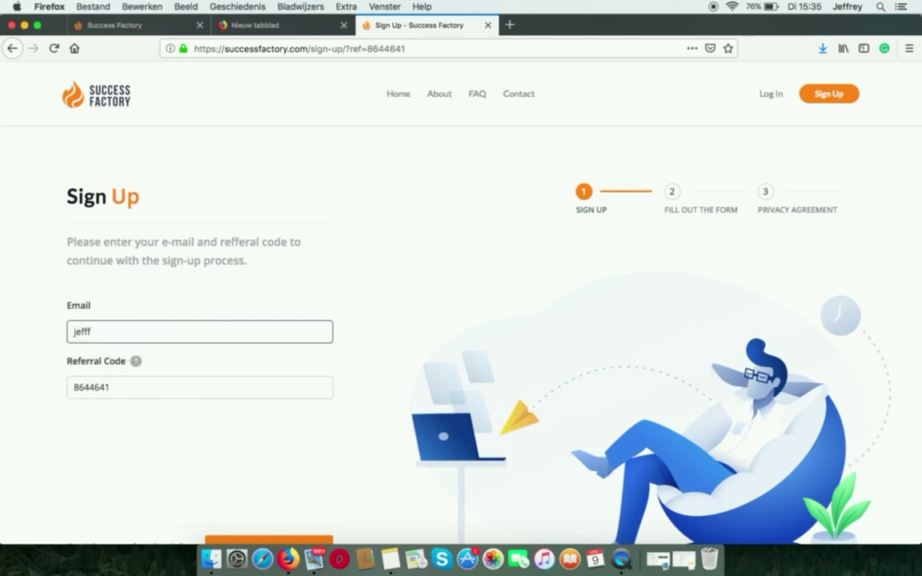
key(BackSpace)
click(203, 351)
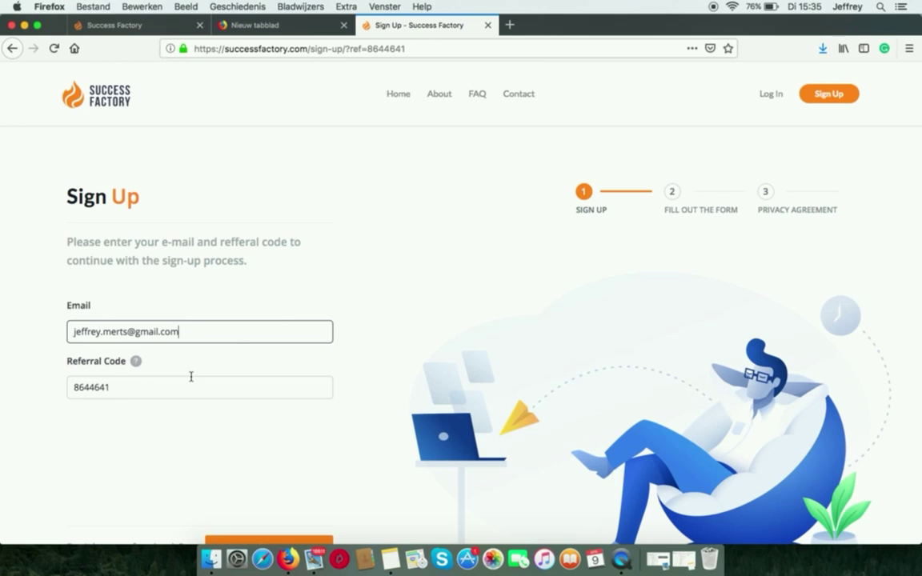
scroll(355, 451, down, 2)
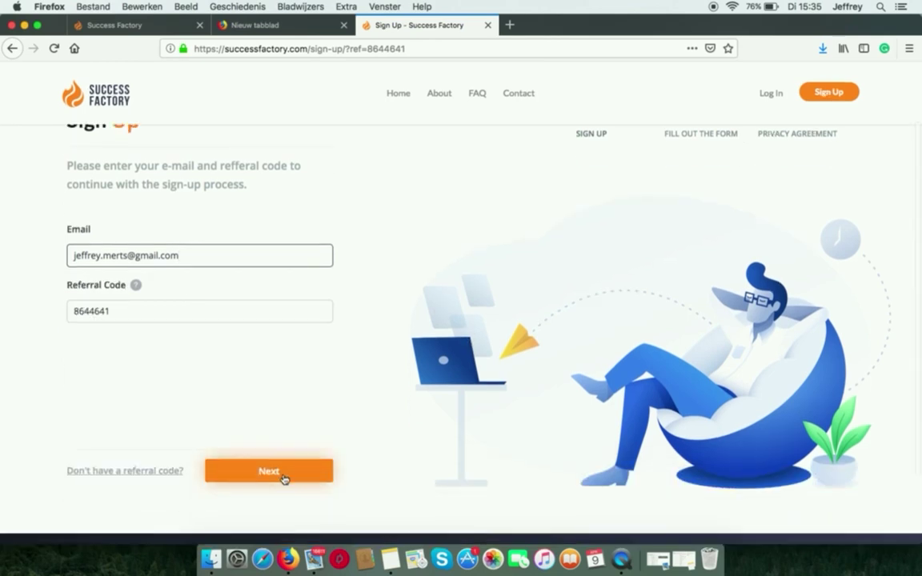
click(284, 480)
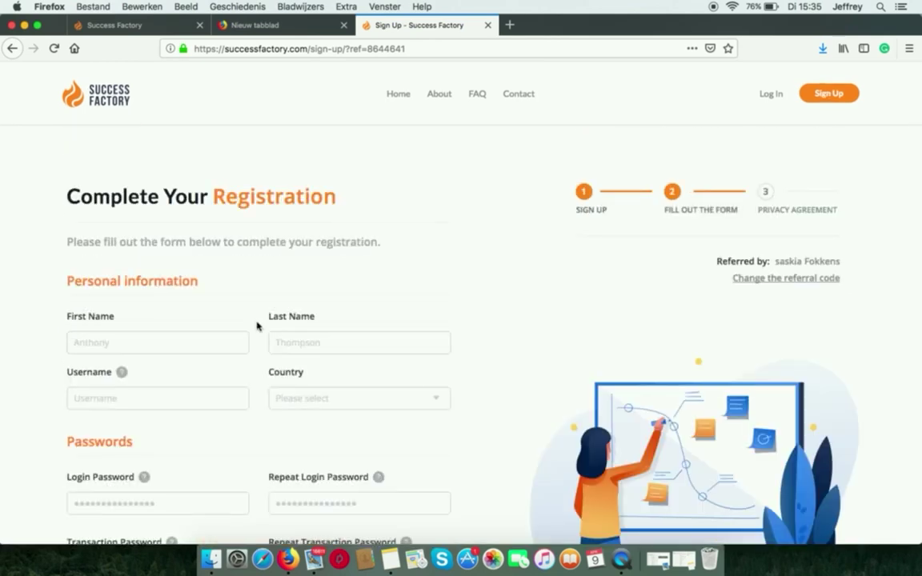
Step: Fill in the new member's first name, last name and username
scroll(257, 325, down, 3)
click(206, 257)
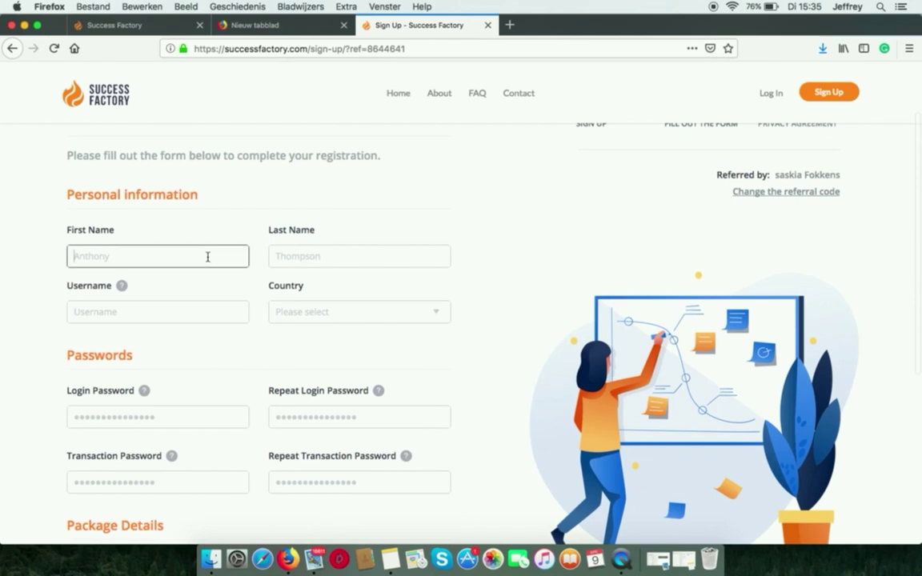
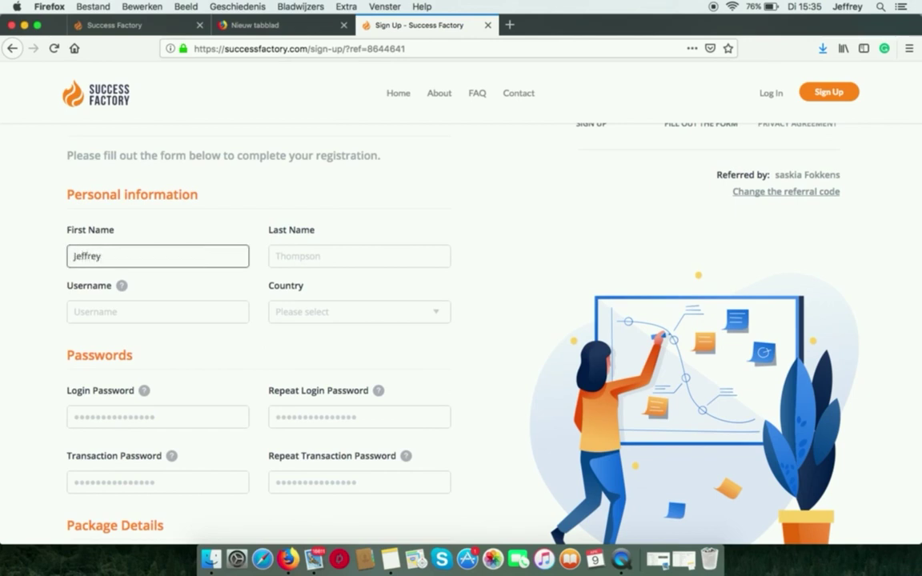
click(312, 253)
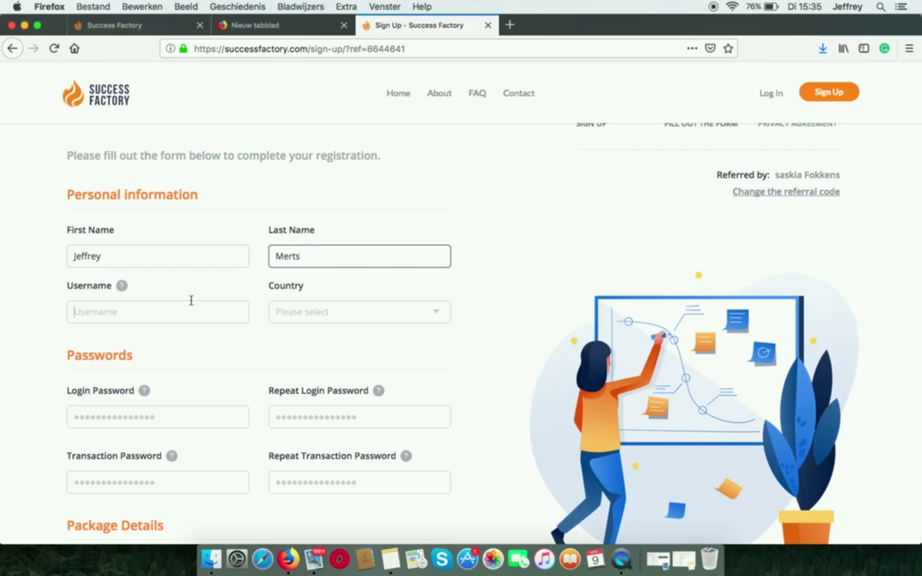
click(190, 306)
text(Prime1)
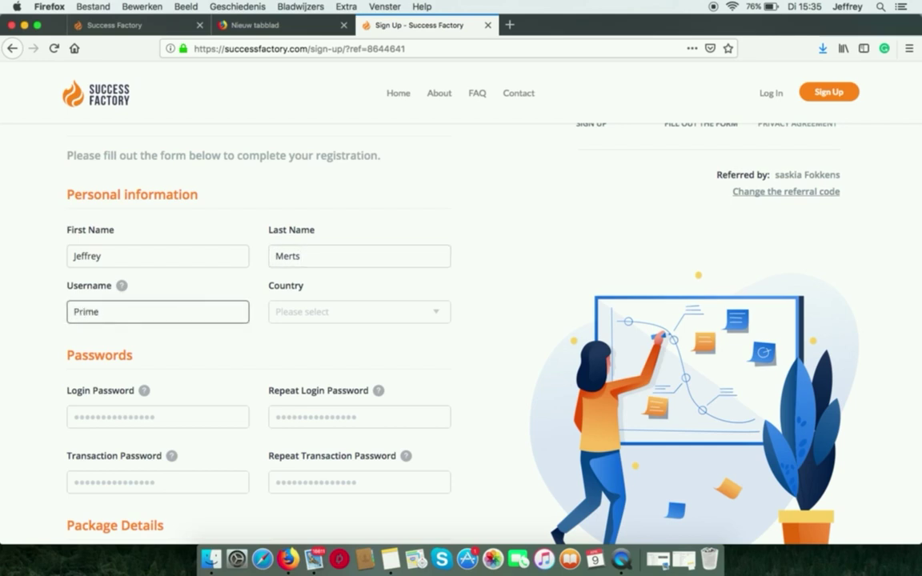
Step: Choose Netherlands in the Country dropdown by typing 'nether'
click(301, 312)
text(nethe)
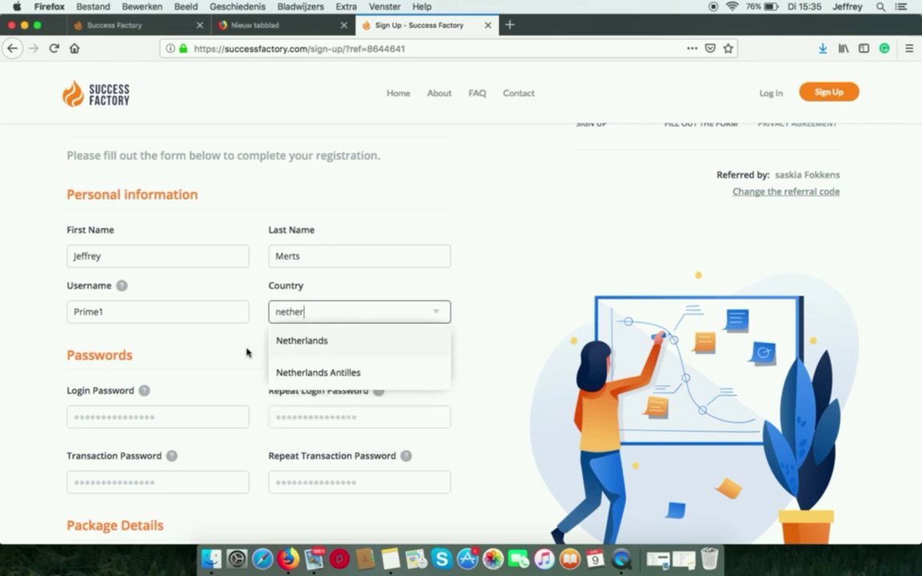
text(r)
click(302, 341)
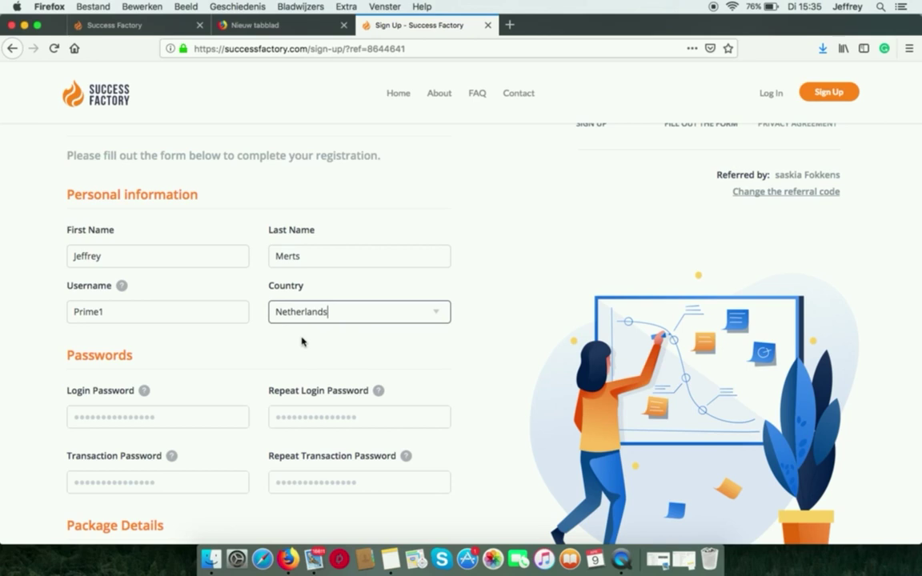
scroll(213, 340, down, 3)
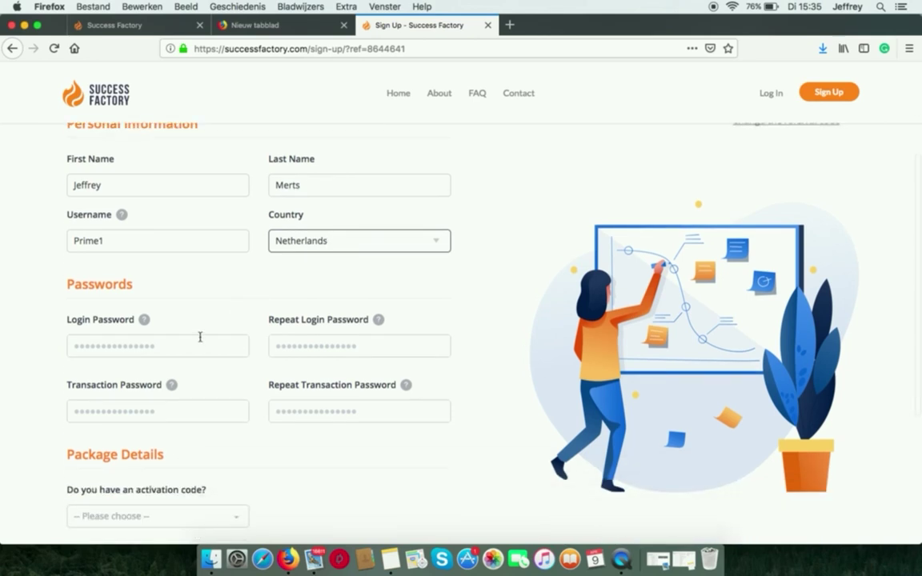
Step: Enter the login password and its confirmation
click(191, 343)
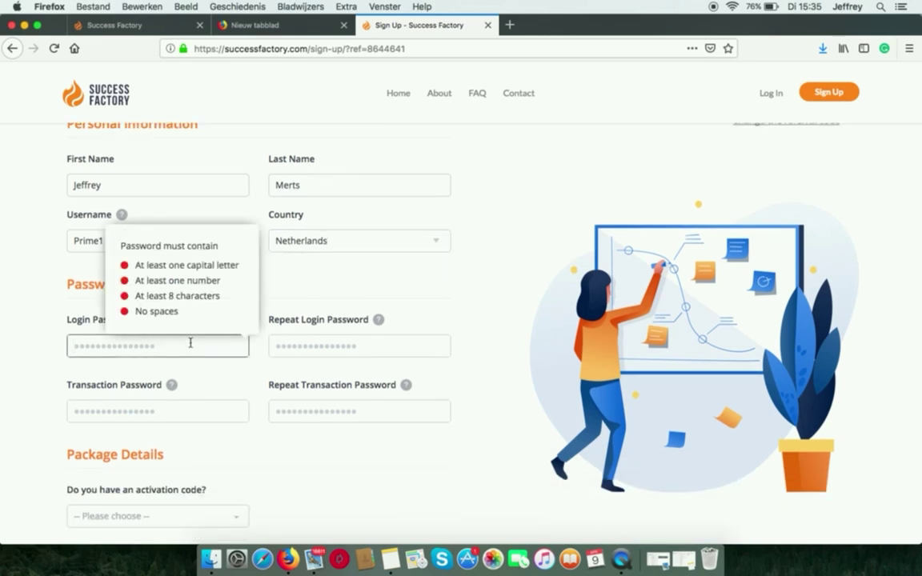
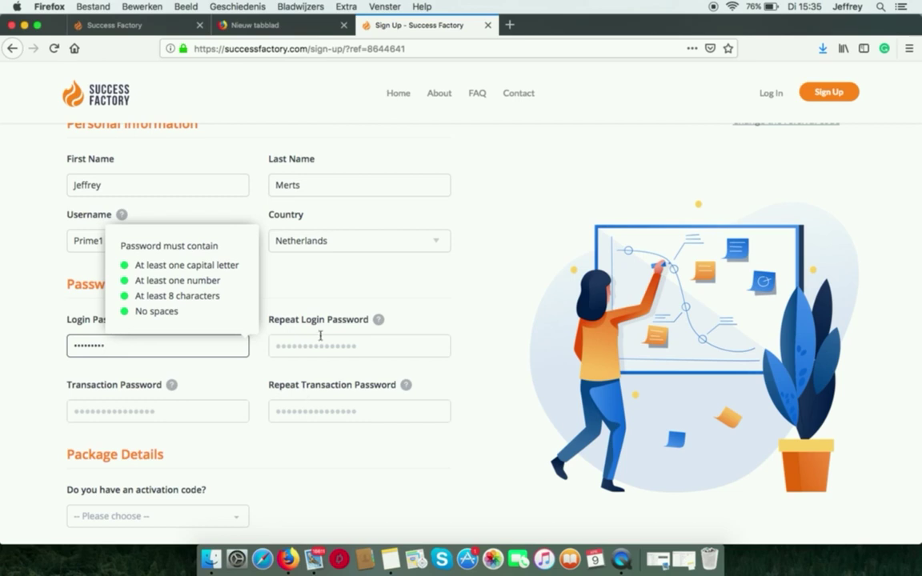
click(286, 345)
text(P)
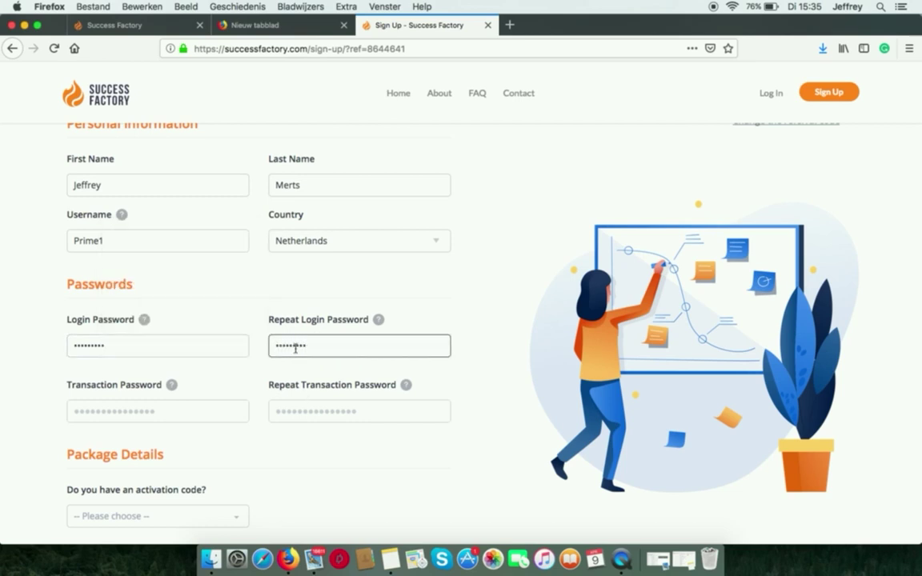
Step: Enter the transaction password and confirm it in the second field
click(134, 408)
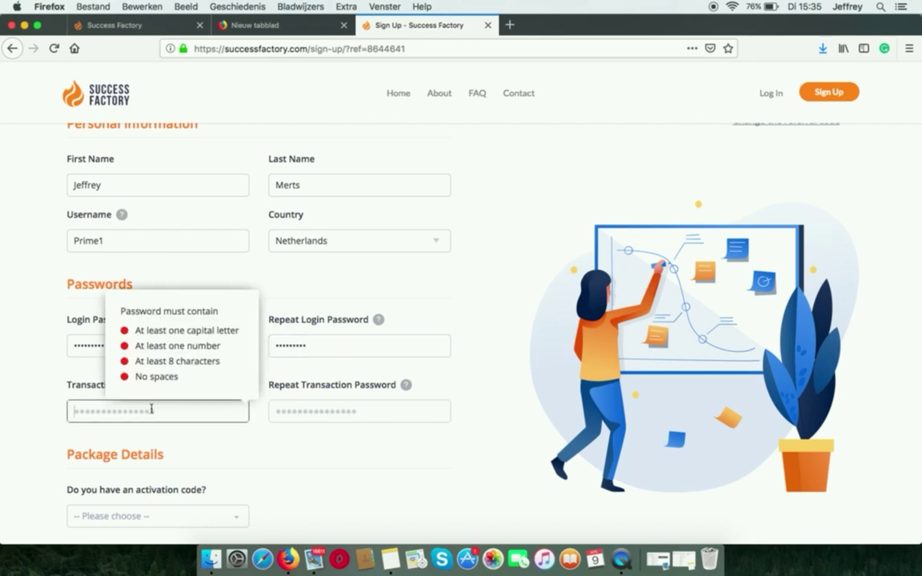
scroll(288, 427, down, 2)
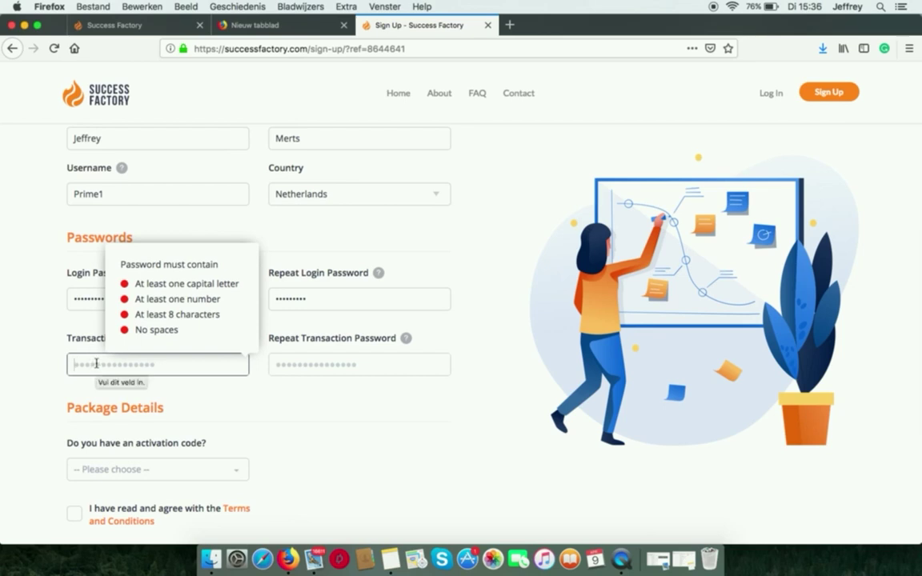
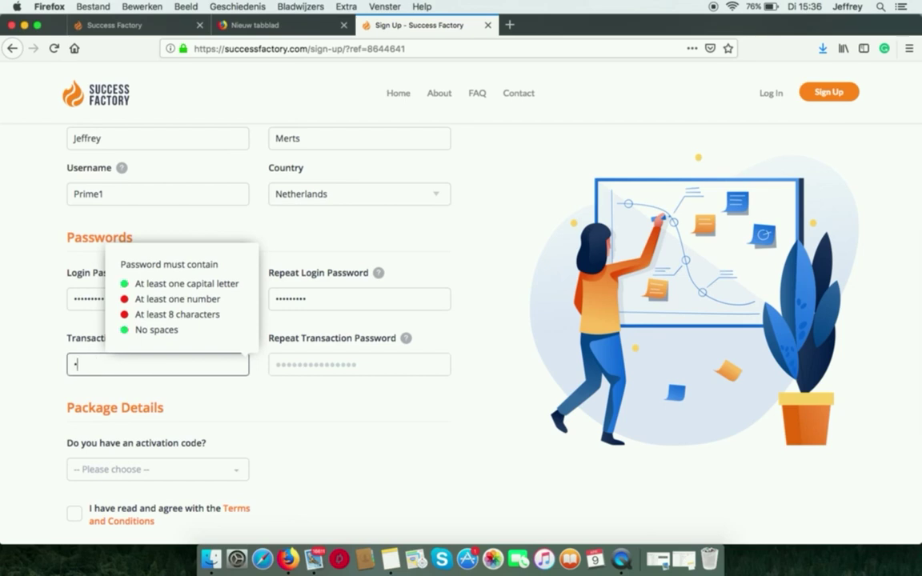
click(345, 365)
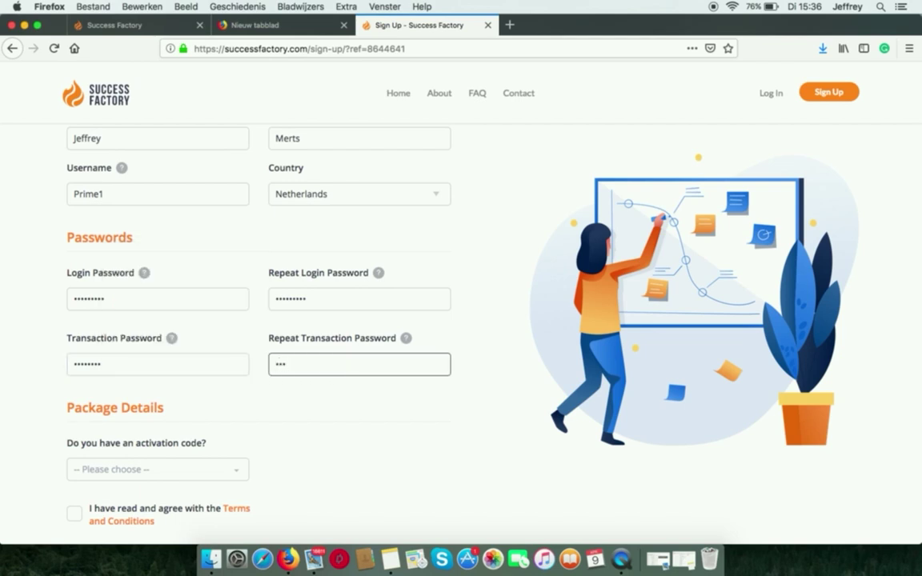
Step: Answer No to having an activation code and accept the Terms and Conditions
scroll(253, 422, down, 3)
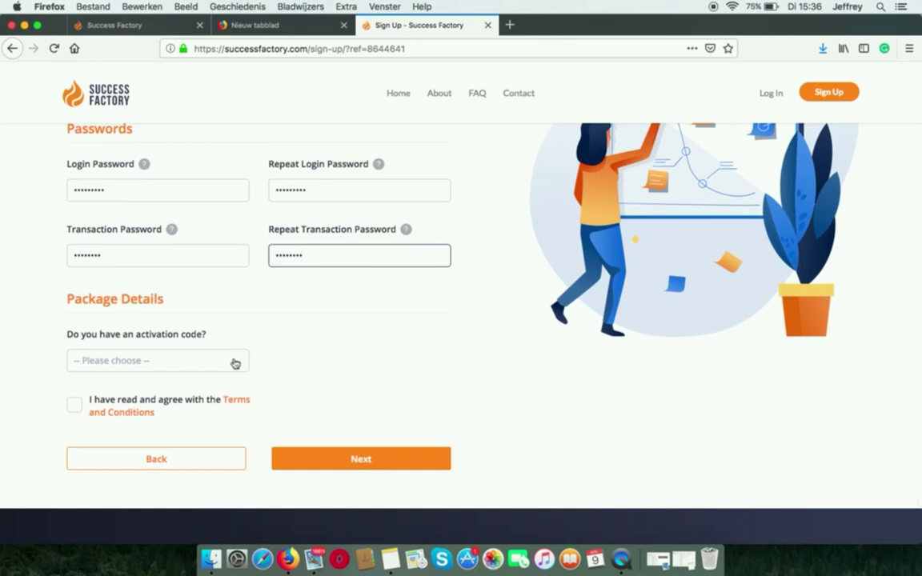
click(247, 363)
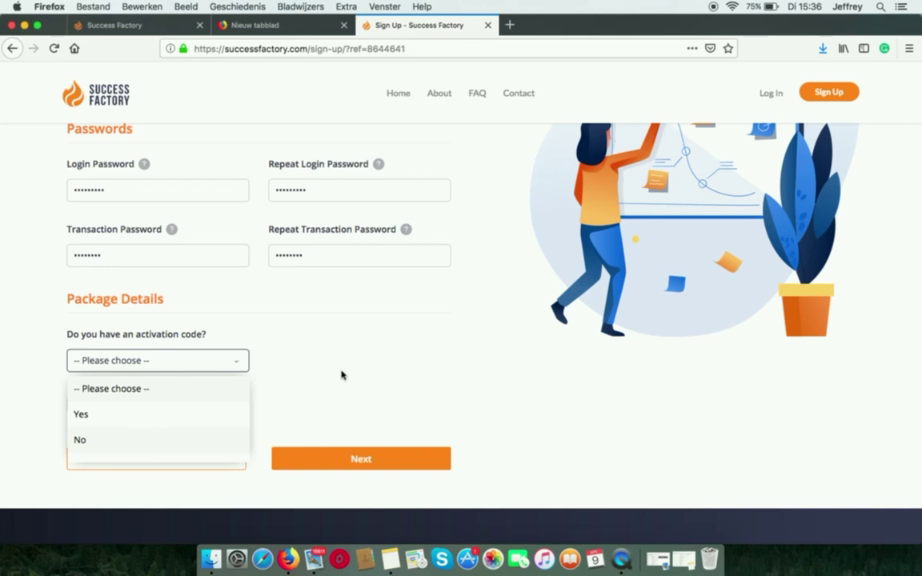
click(100, 450)
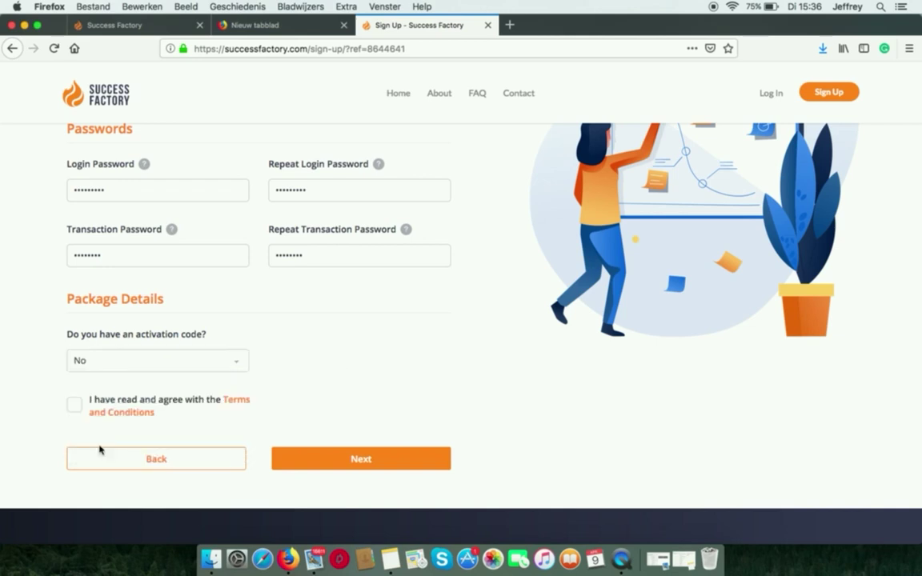
click(78, 406)
Step: Submit the form and choose Agree and continue on the privacy page to reach Sign Up Successful
click(340, 459)
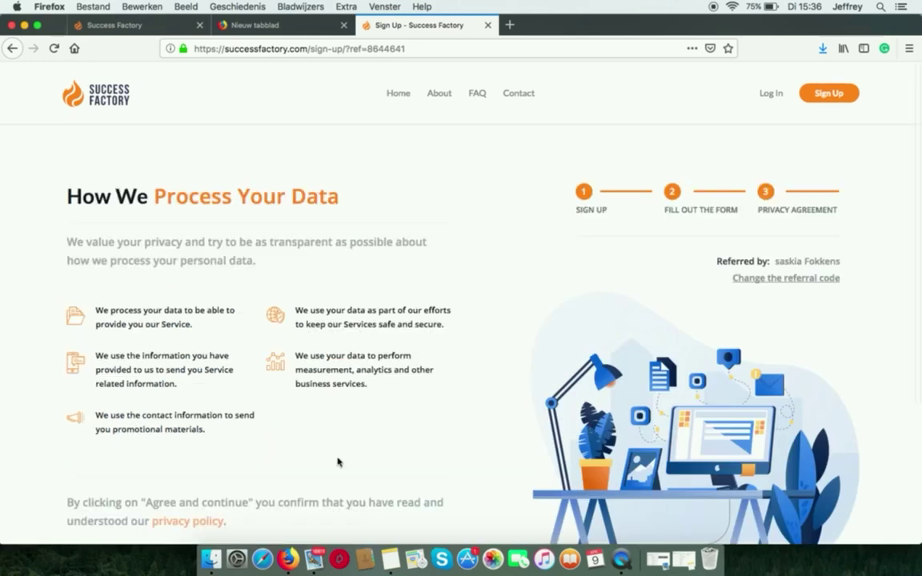
scroll(525, 261, down, 5)
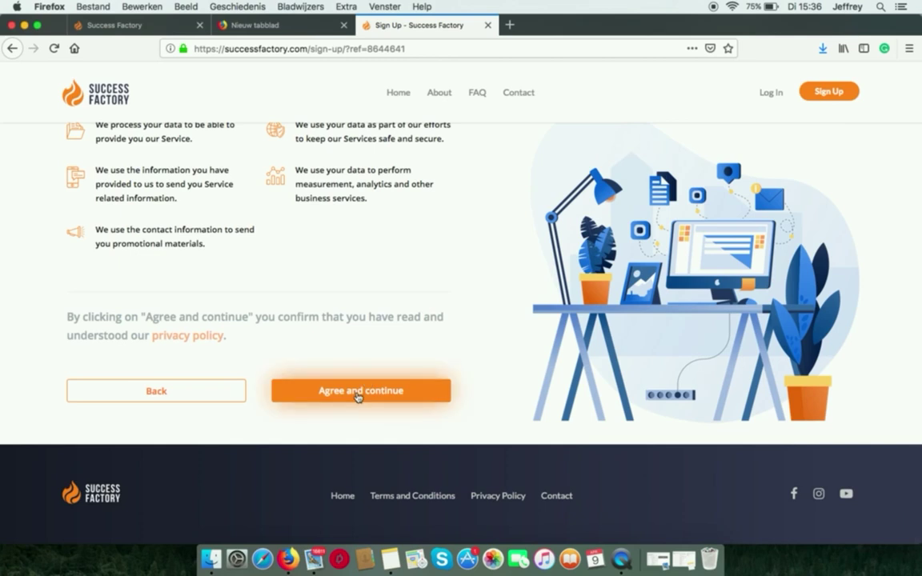
click(358, 394)
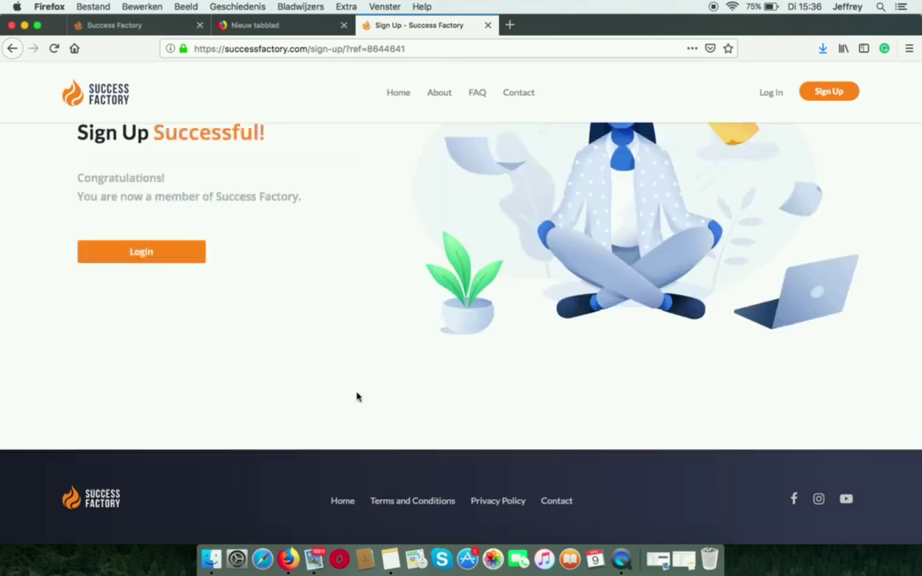
Step: Verify the new member sits in the left team of the Team Structure tree, then log out
click(126, 260)
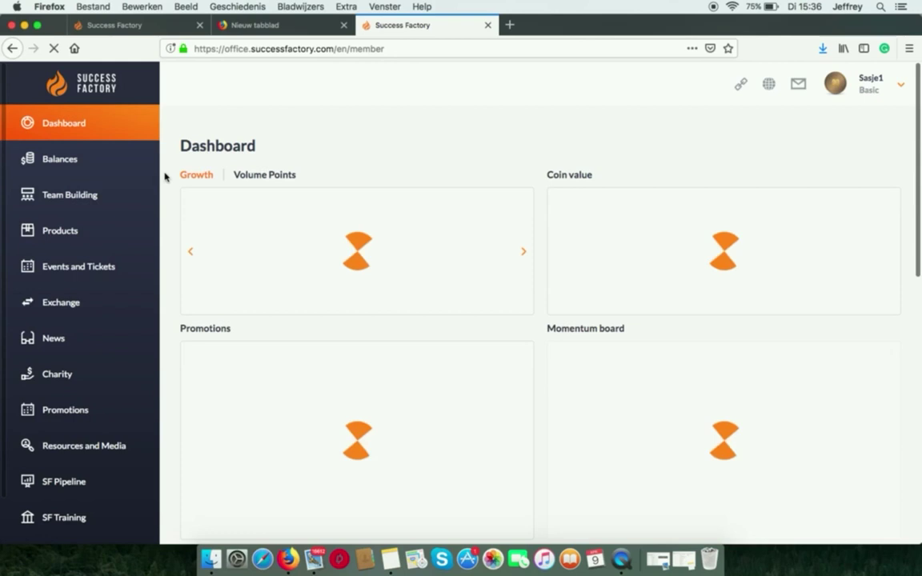
click(80, 203)
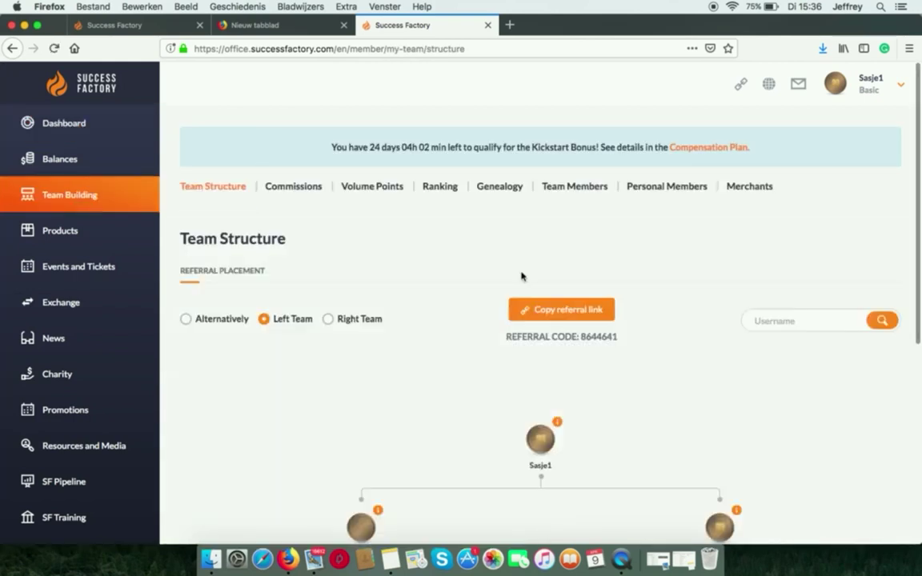
scroll(552, 405, down, 5)
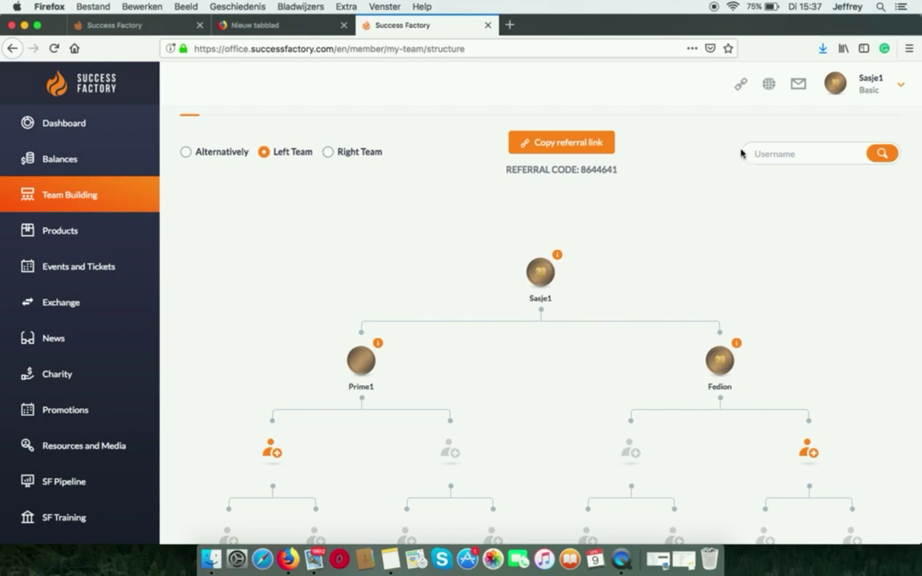
click(898, 85)
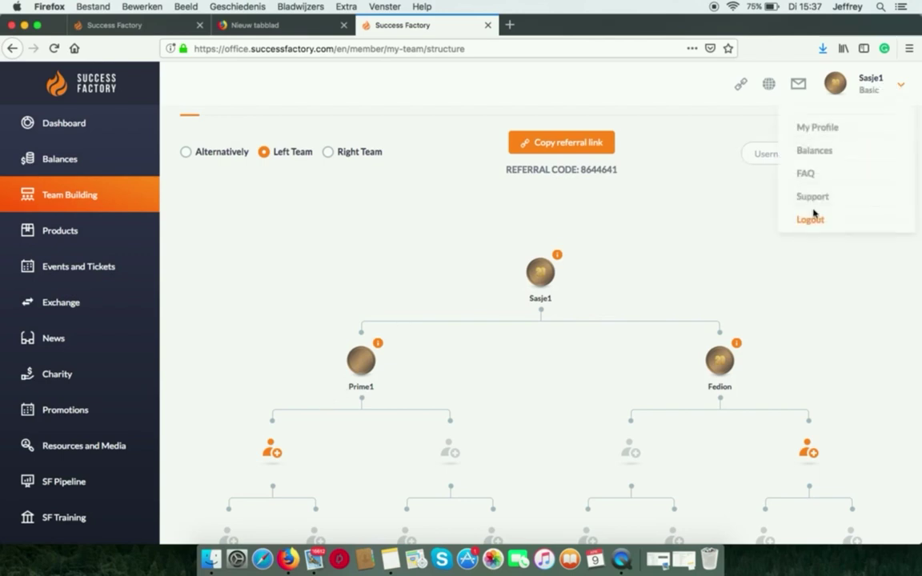
click(813, 218)
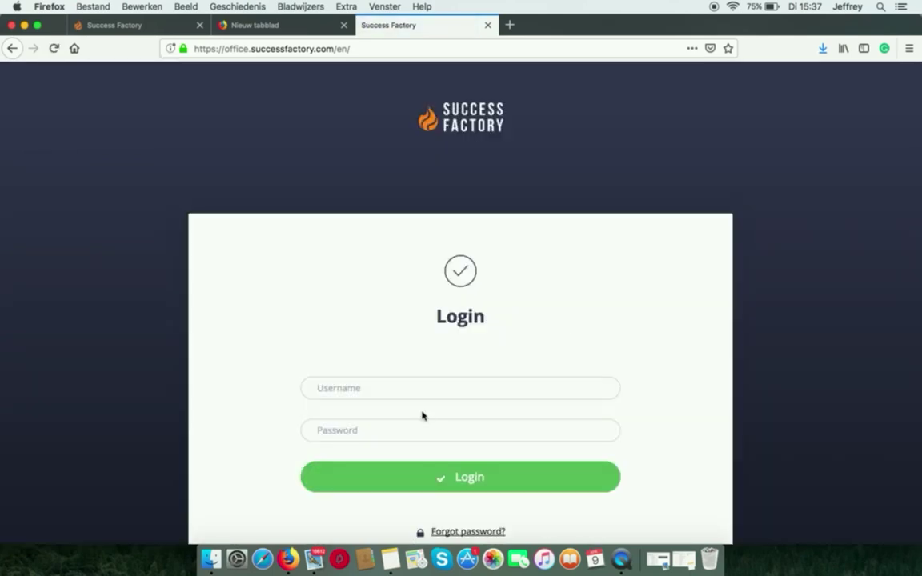
Step: Begin logging in with the saved sponsor username, then clear the entered password
click(446, 387)
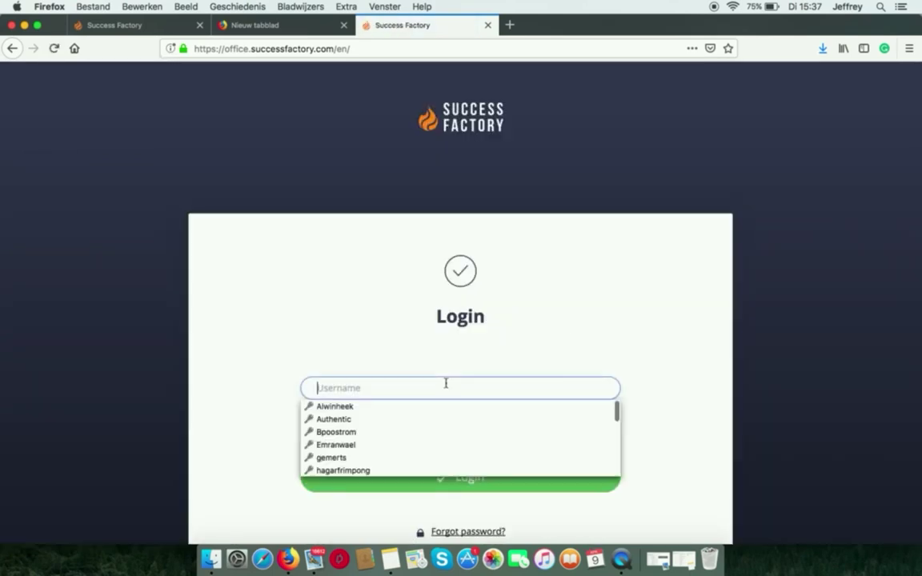
text(S)
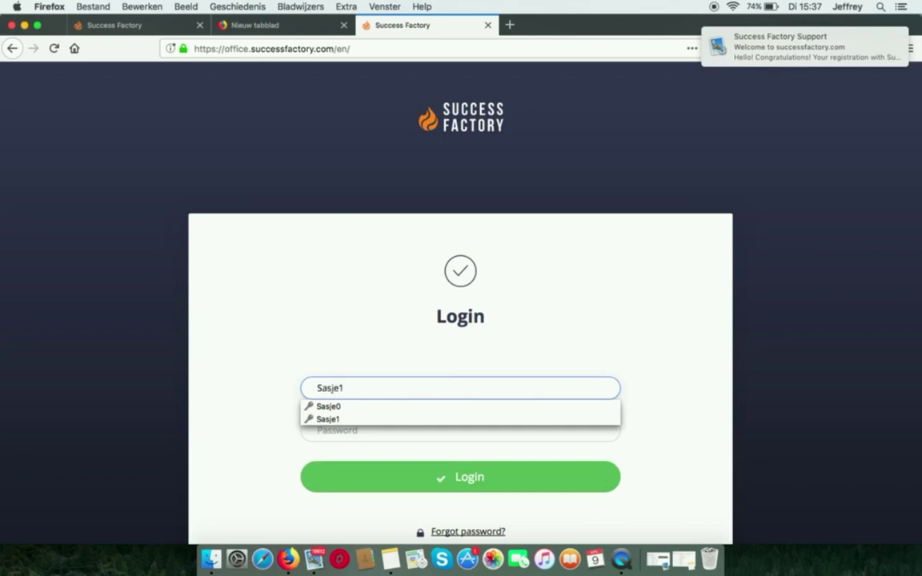
text(asje1)
click(680, 363)
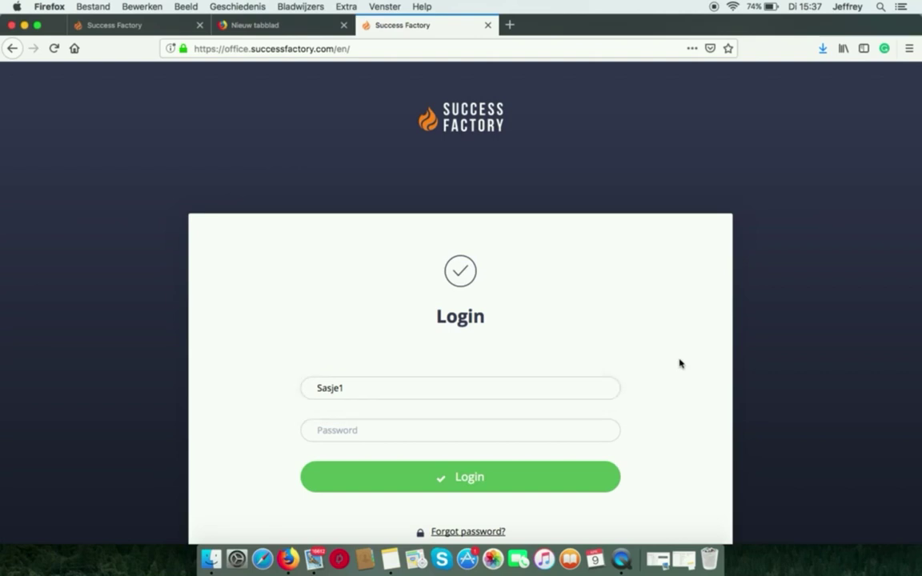
click(528, 425)
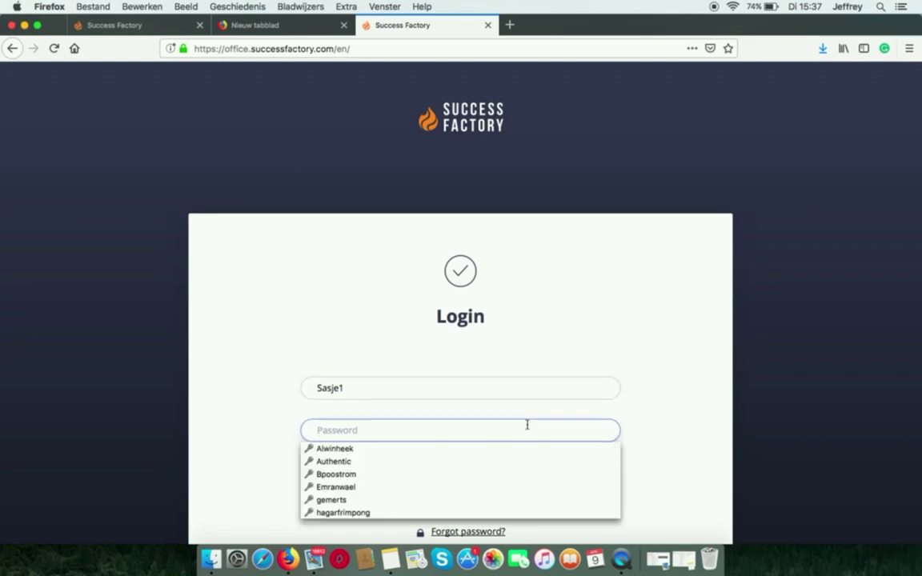
text(s)
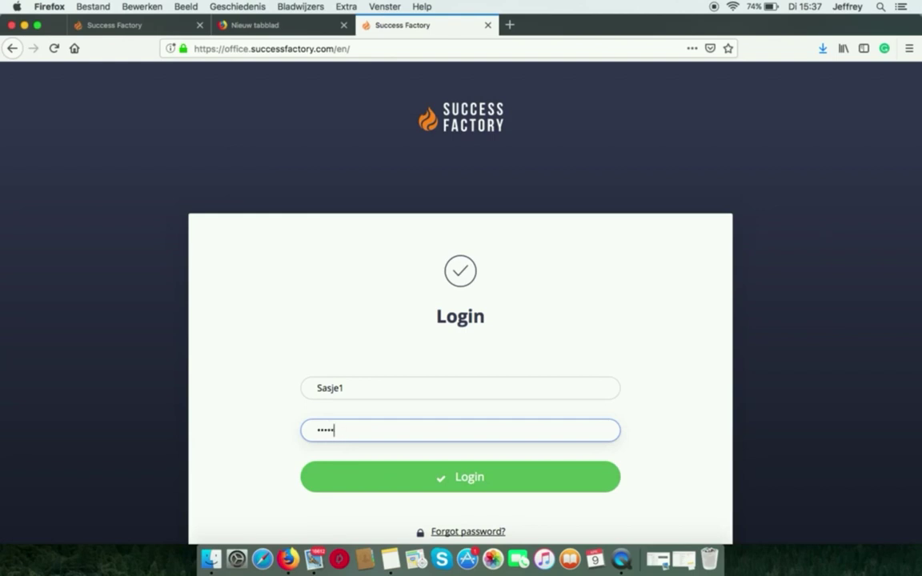
key(BackSpace)
key(BackSpace)
key(BackSpace)
key(BackSpace)
key(BackSpace)
Step: Replace the username with the new member's and log in with their password
click(515, 386)
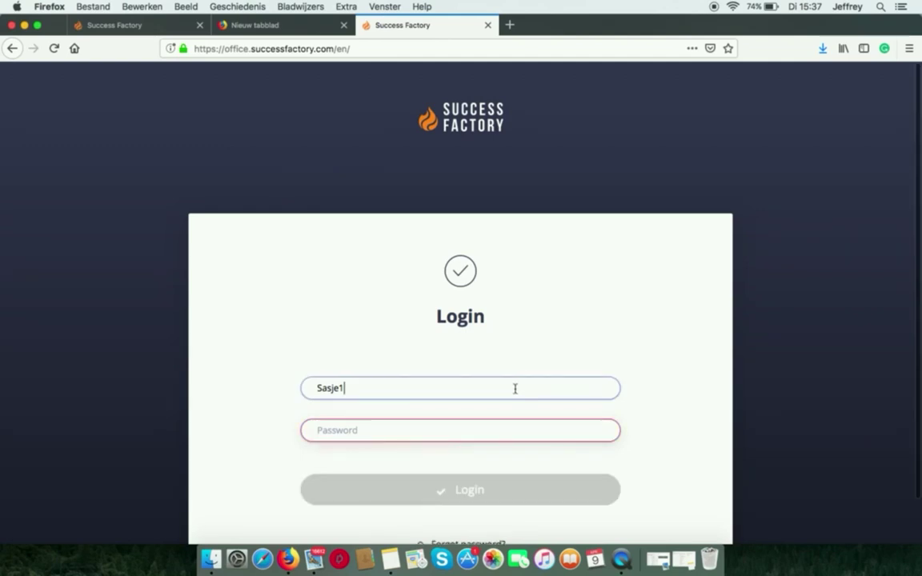
key(BackSpace)
key(BackSpace)
key(BackSpace)
key(BackSpace)
key(BackSpace)
key(BackSpace)
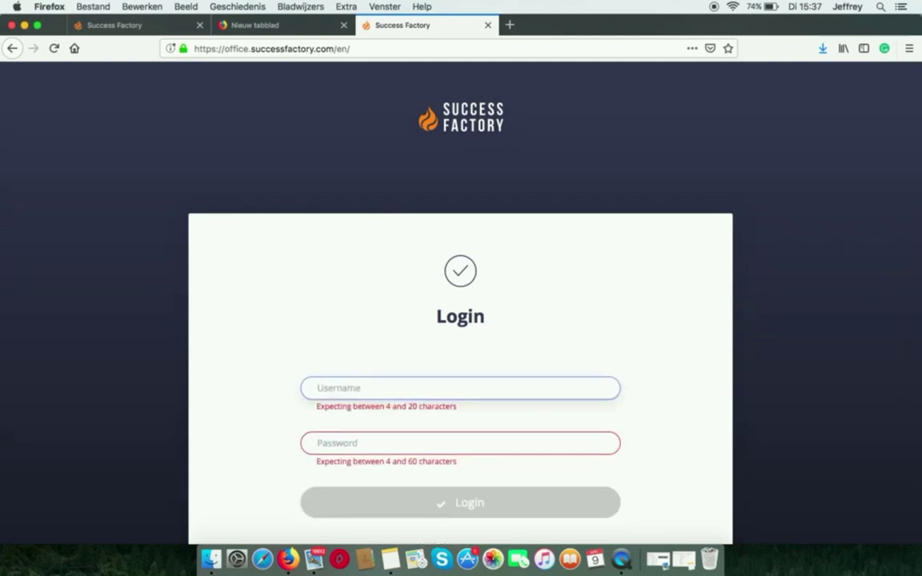
text(jeffrey)
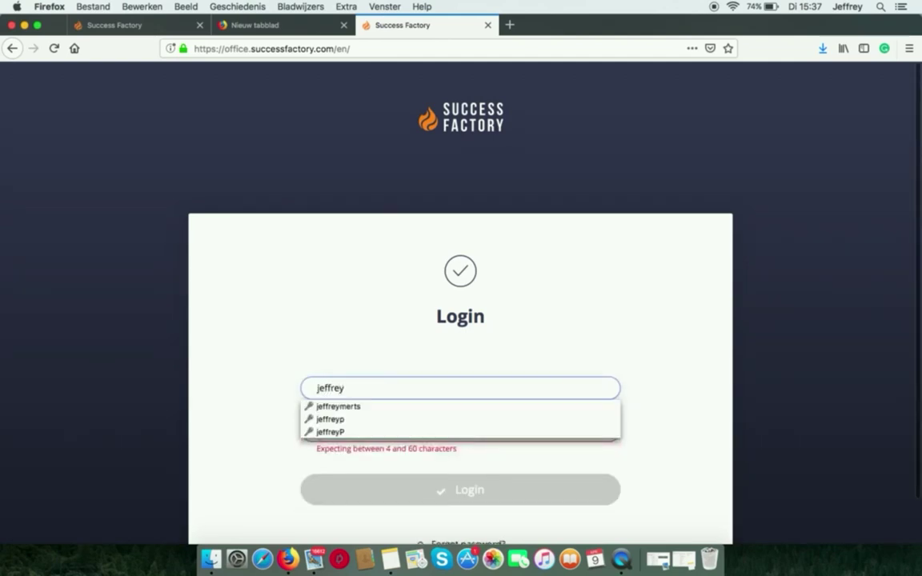
key(BackSpace)
key(BackSpace)
key(BackSpace)
key(BackSpace)
key(BackSpace)
key(BackSpace)
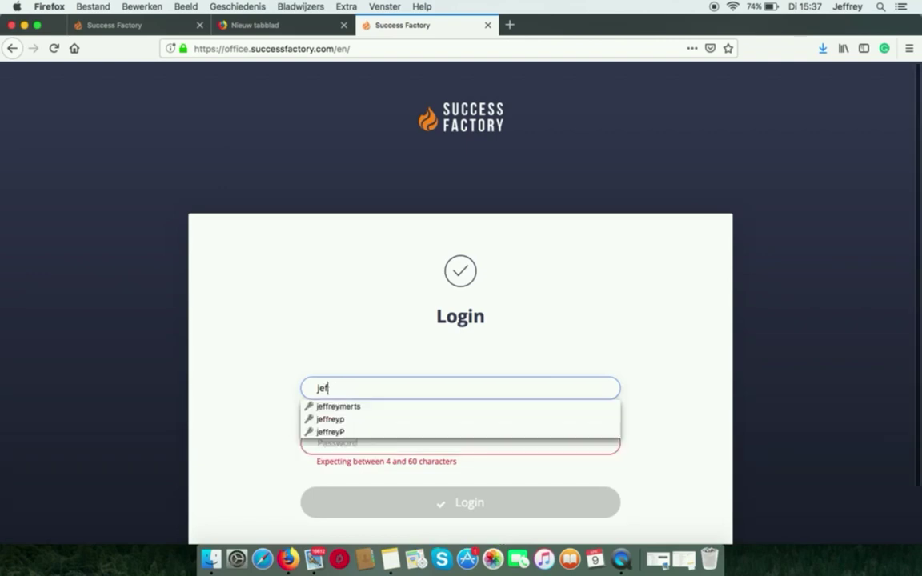
text(Prime1)
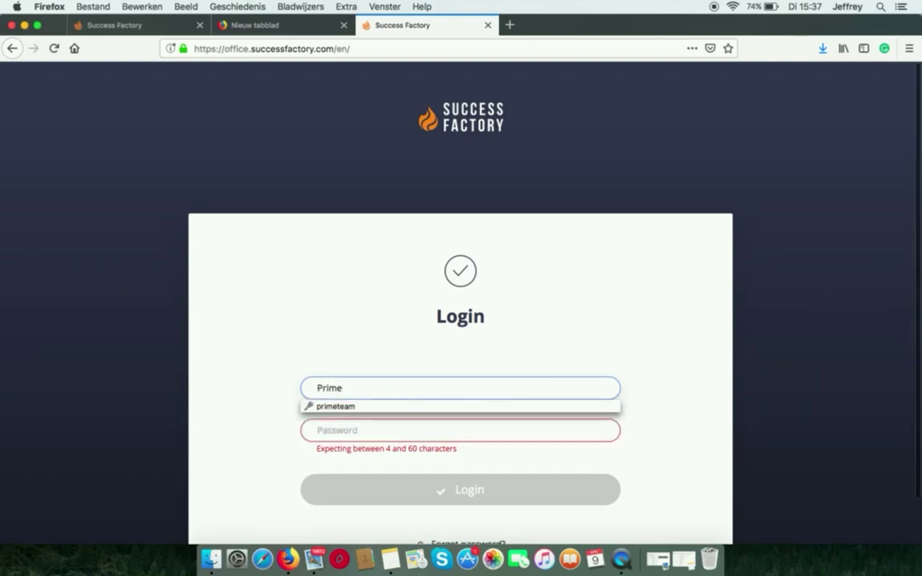
click(434, 430)
text(••••••)
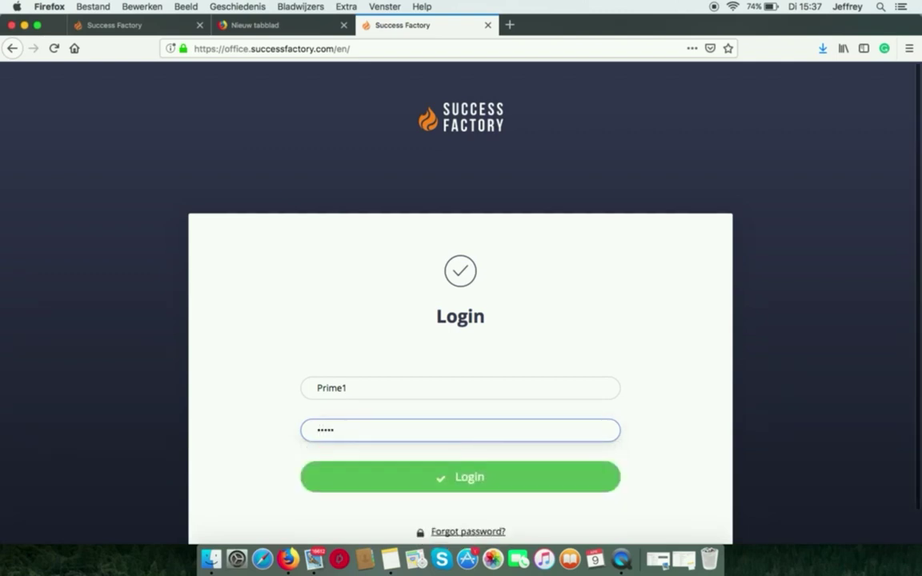
text(•••)
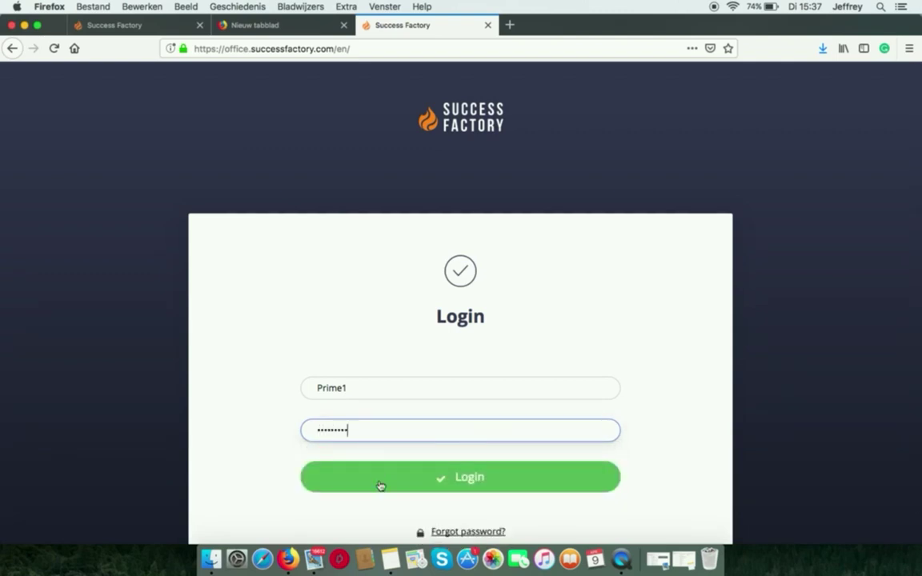
click(379, 482)
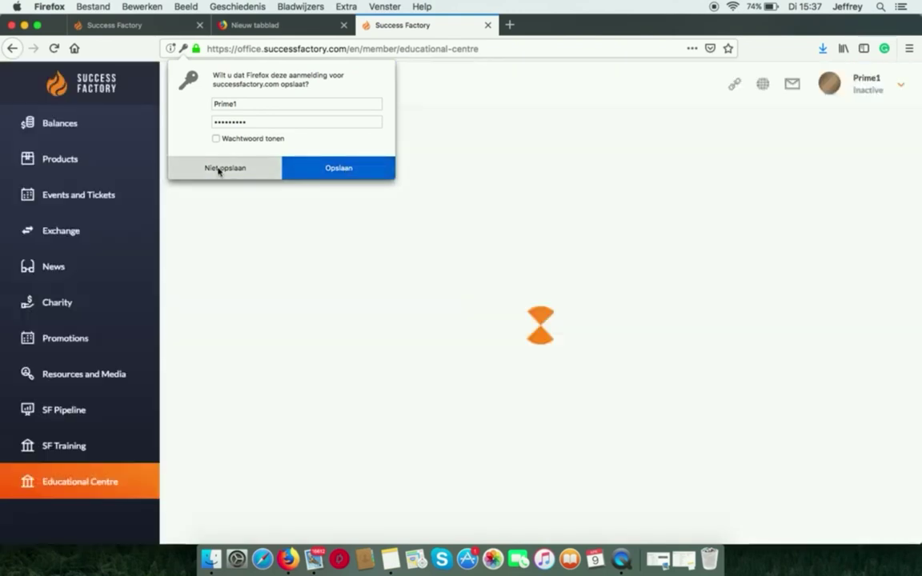
Step: Decline saving the login and open the Dagcoin activation code page under Products
click(220, 169)
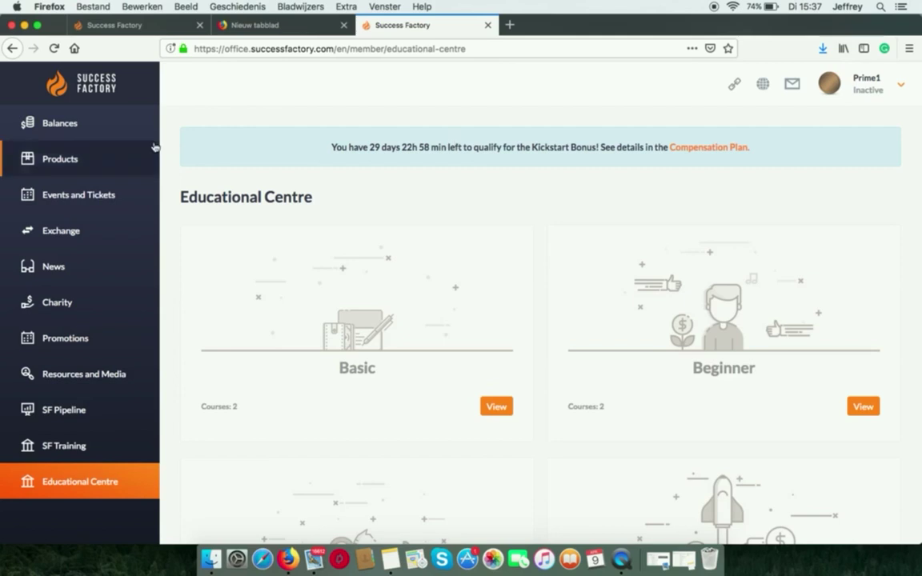
click(100, 165)
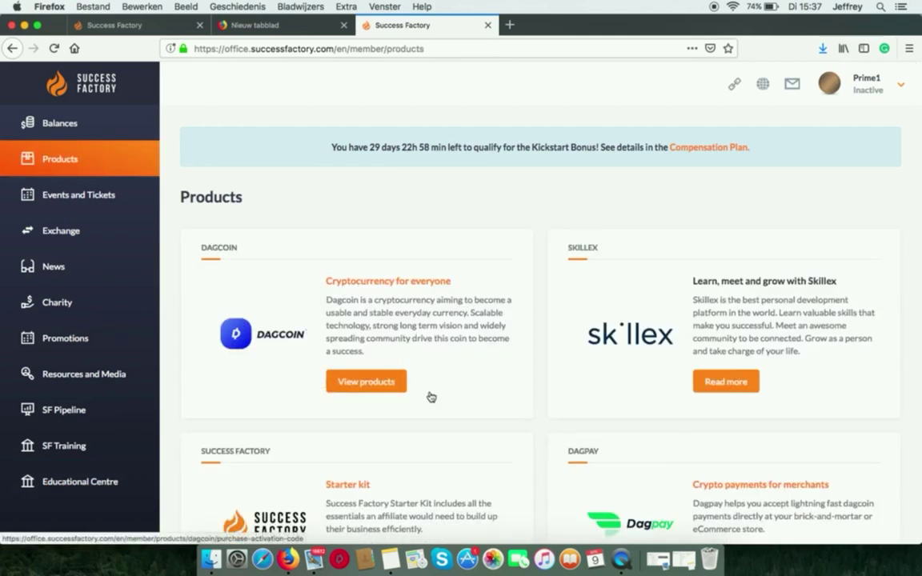
click(362, 384)
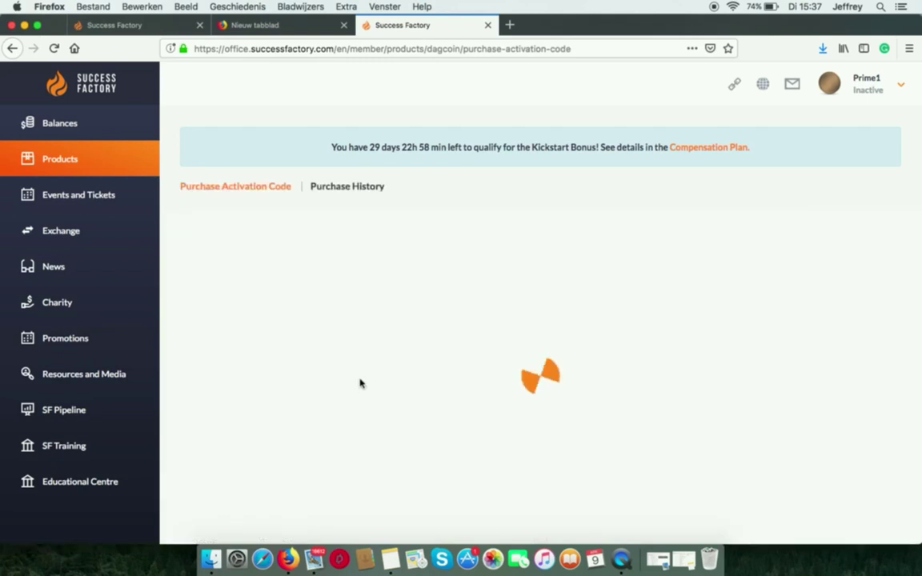
scroll(360, 382, down, 6)
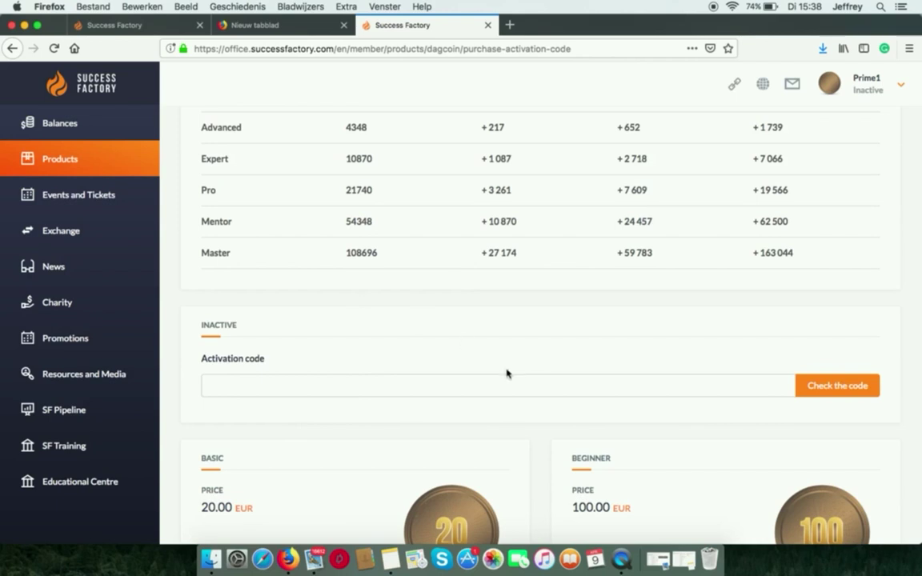
click(307, 32)
Step: Select and copy the activation code from the Nieuw tabblad tab
click(401, 257)
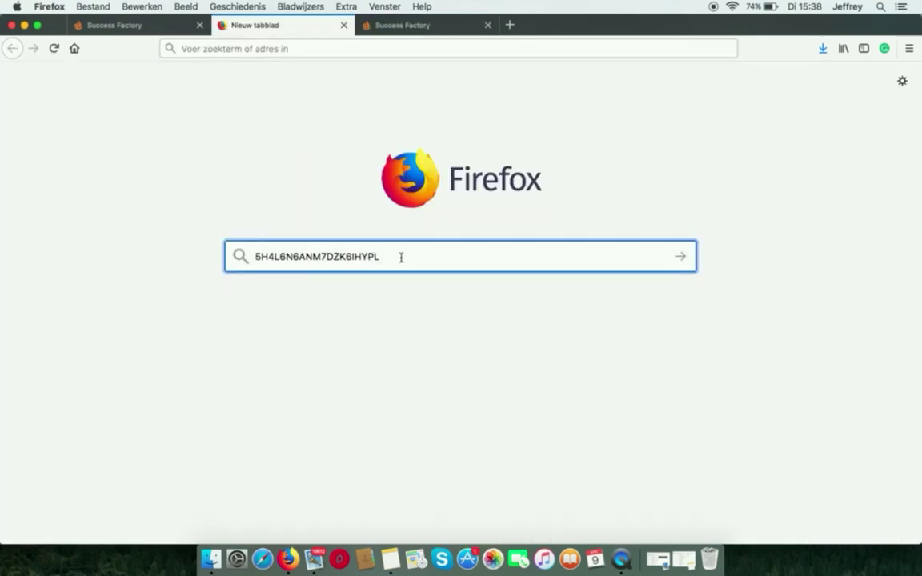
drag(401, 257, 263, 231)
right_click(276, 256)
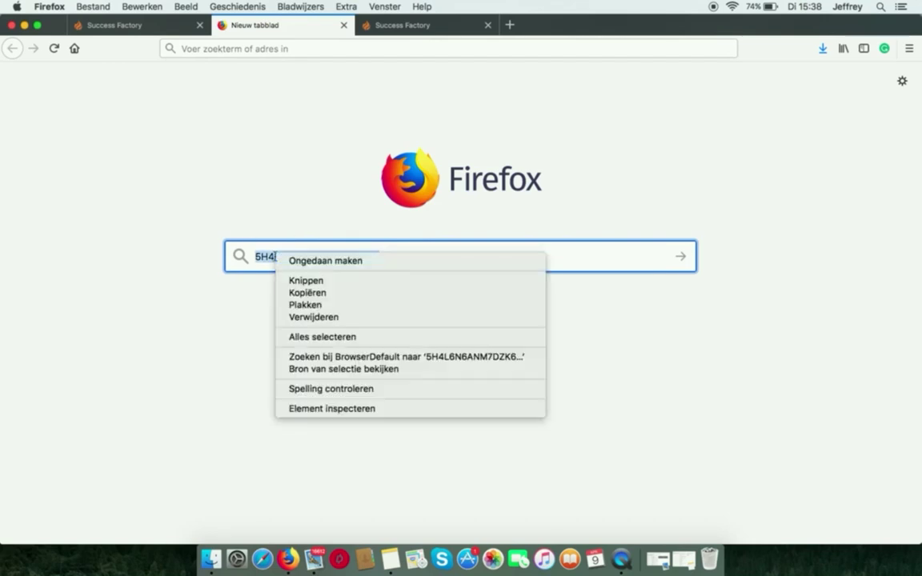
click(318, 293)
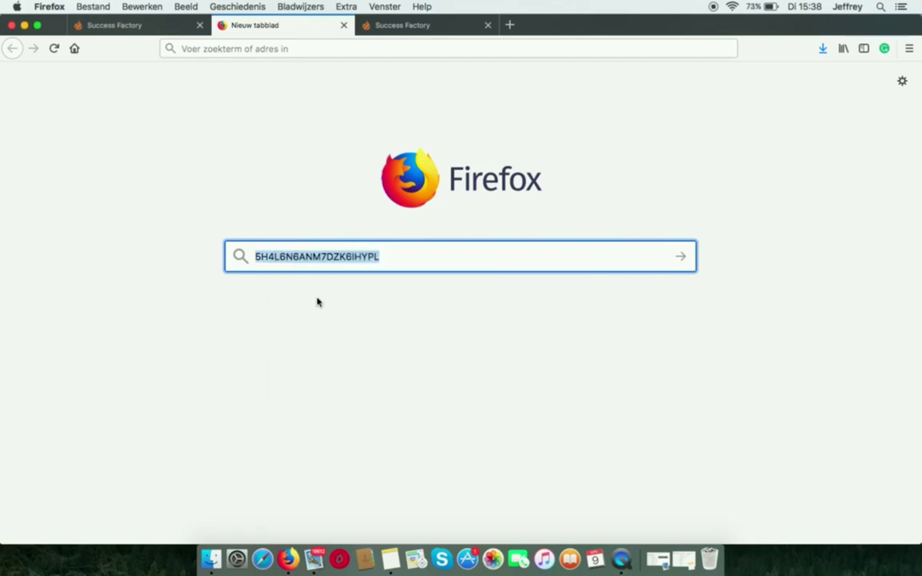
Step: Paste the code into the Activation code field and verify it, showing Basic 87 DAG, 91 DAG total
click(121, 25)
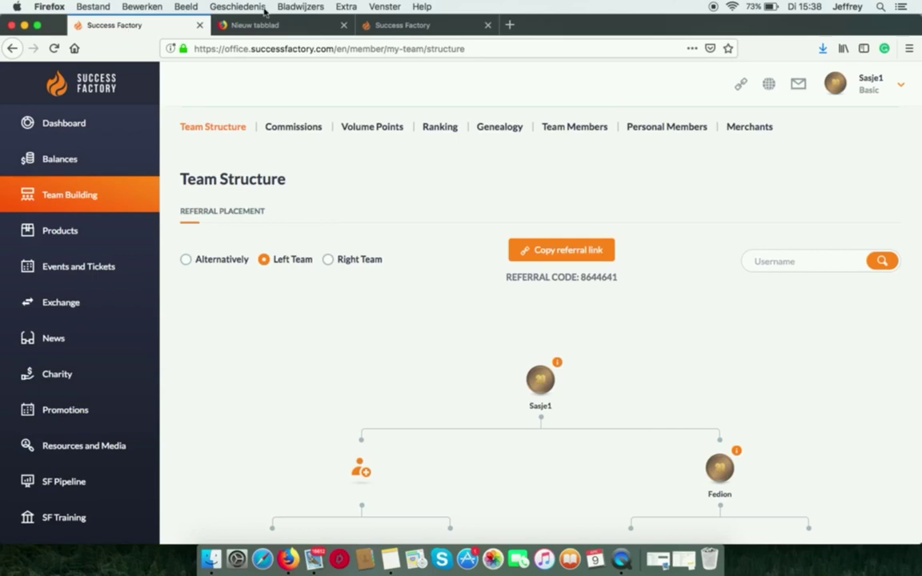
click(391, 25)
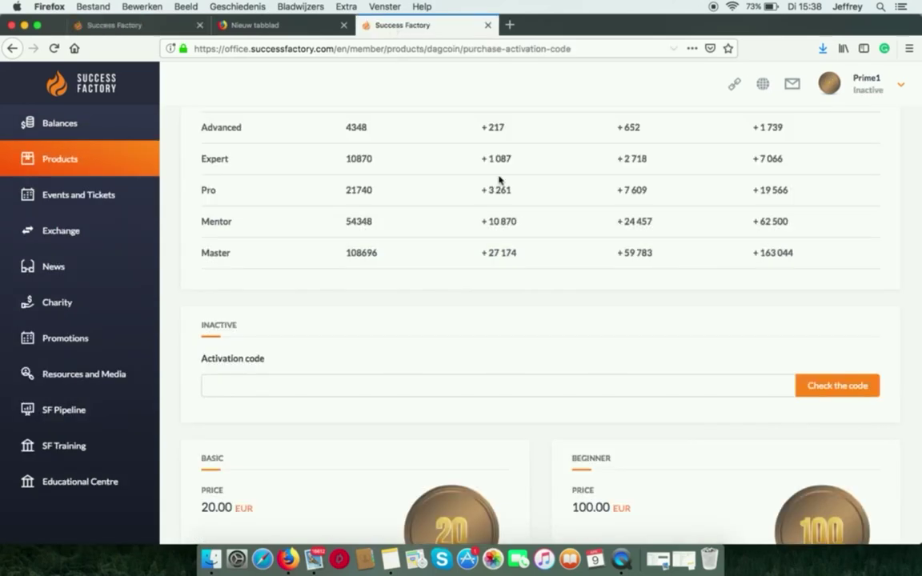
click(389, 382)
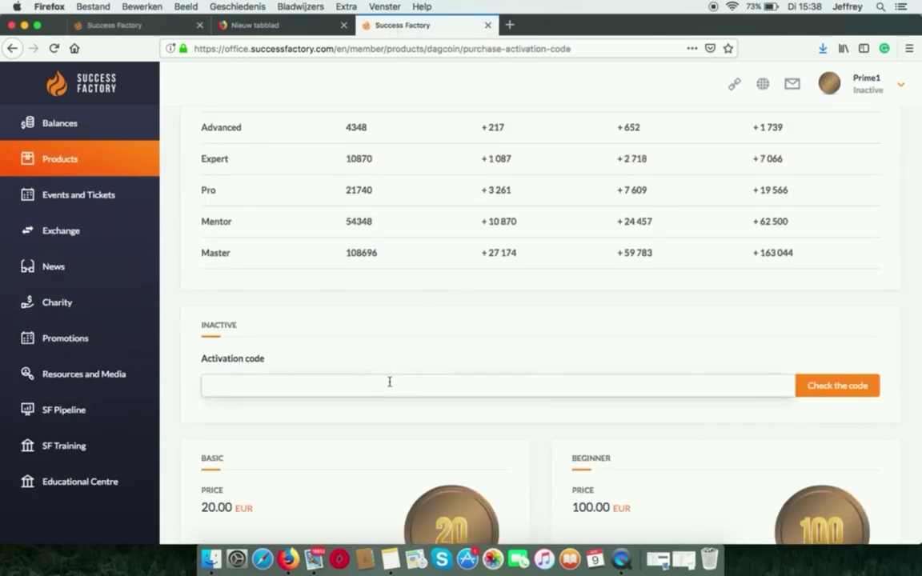
right_click(389, 382)
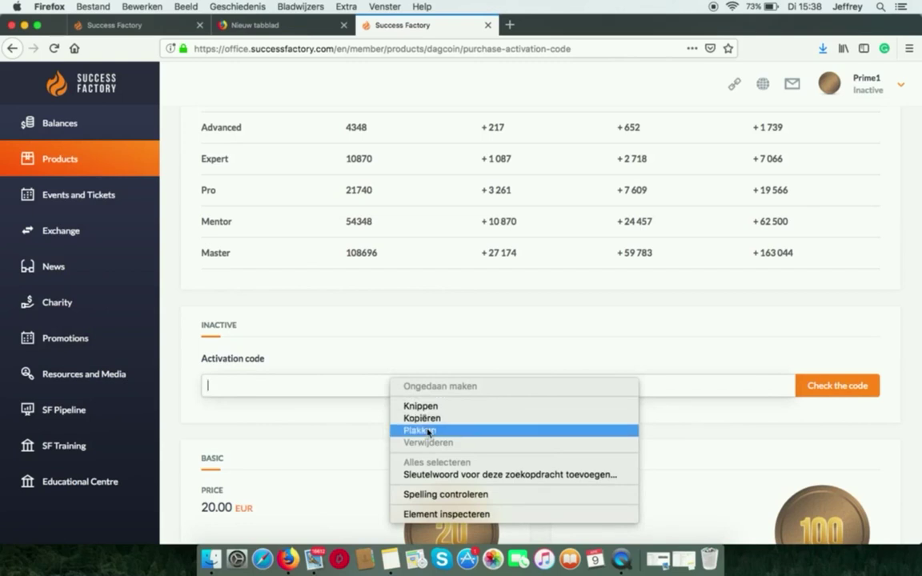
click(427, 431)
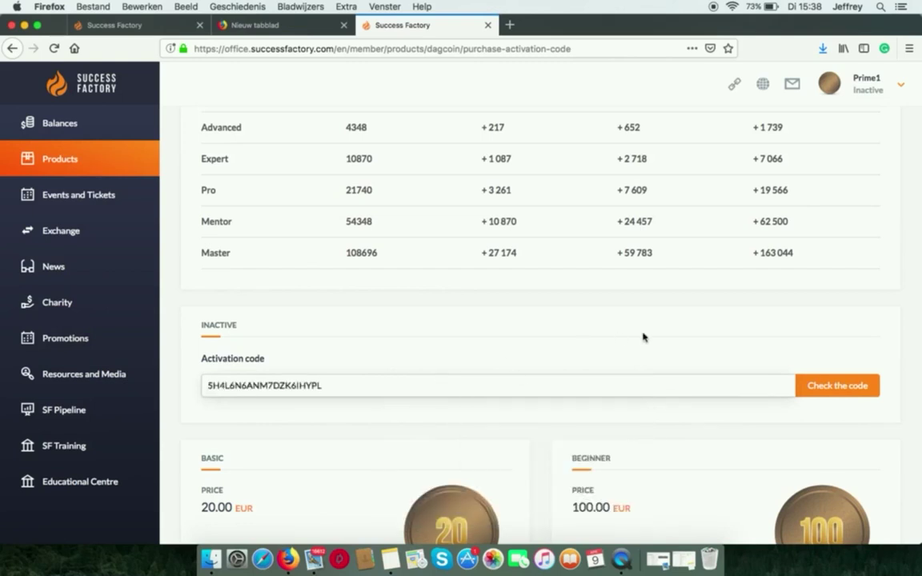
scroll(854, 292, down, 2)
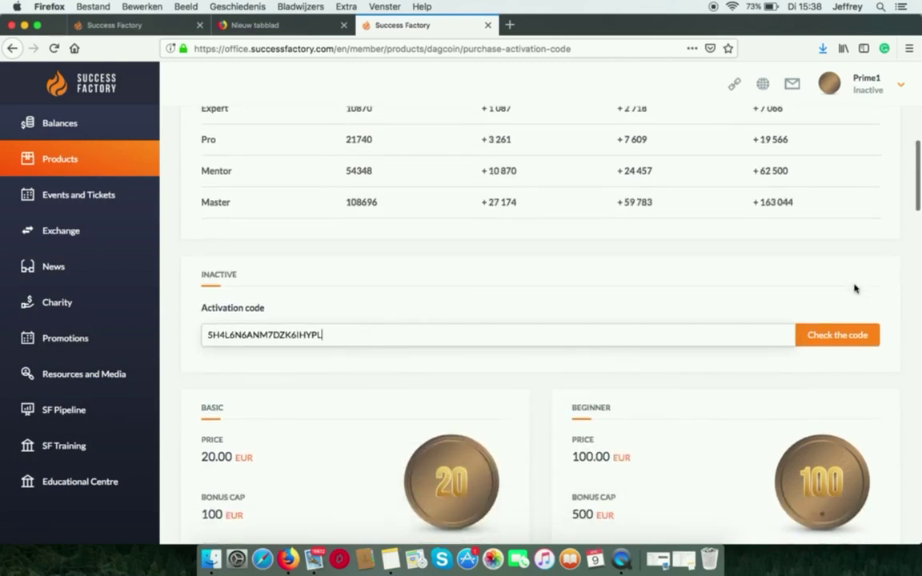
click(830, 334)
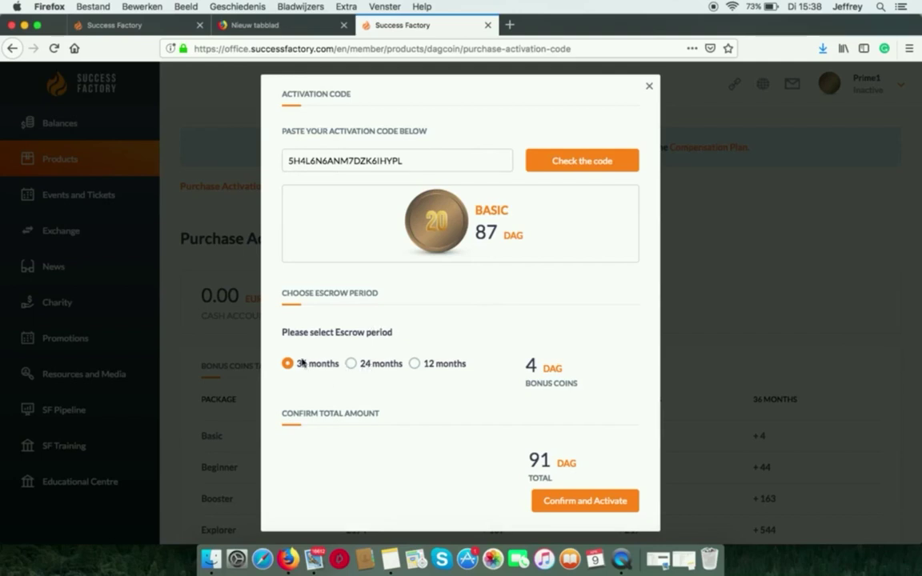
Step: Choose the 12-month escrow period (87 DAG total) and activate the Basic package
click(416, 365)
click(353, 366)
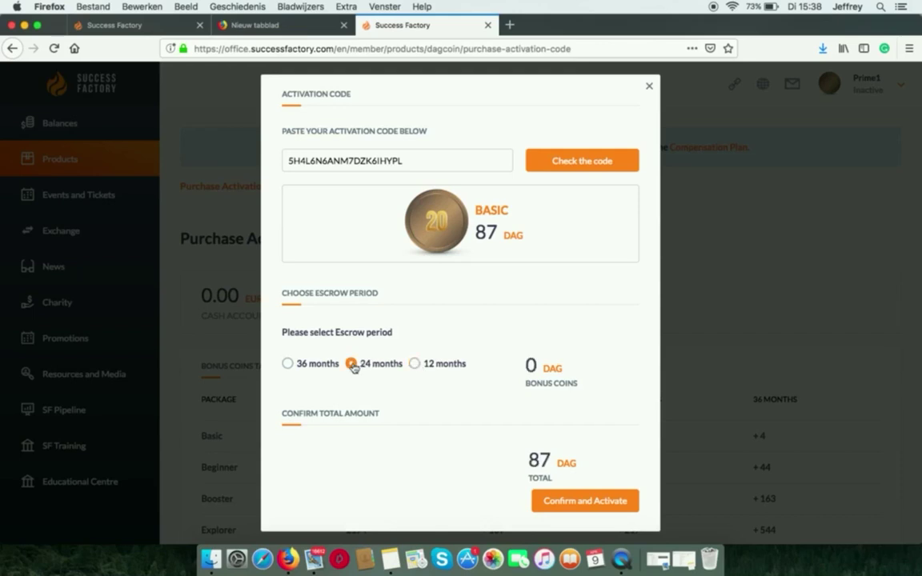
click(288, 365)
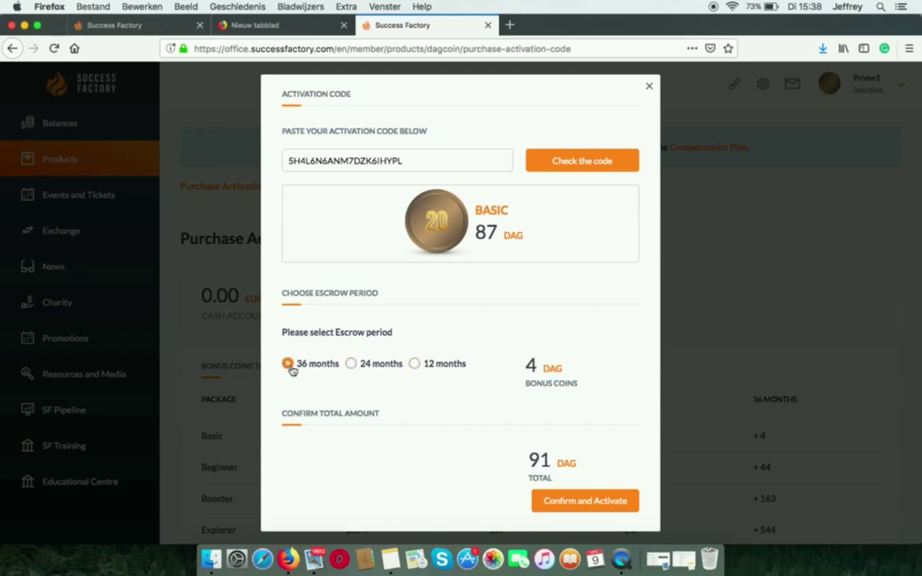
click(415, 366)
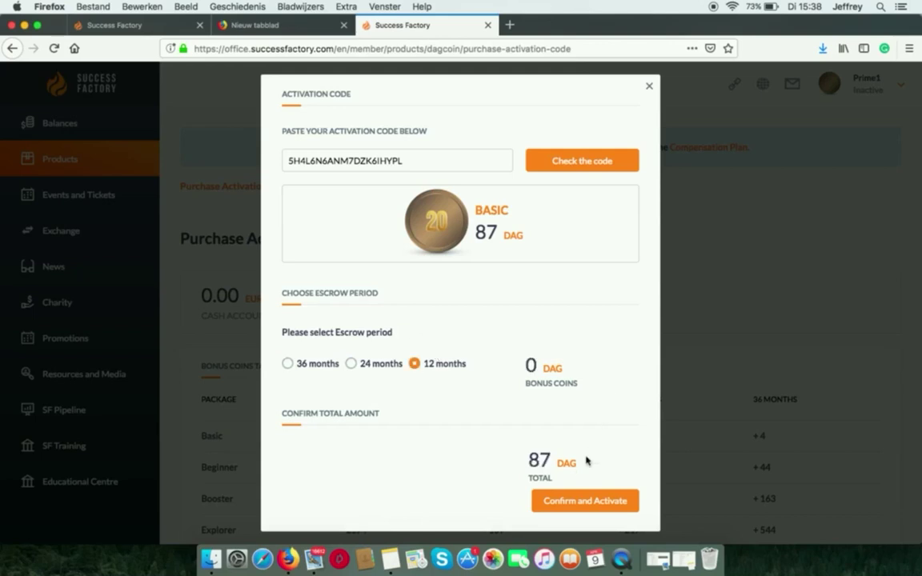
click(588, 504)
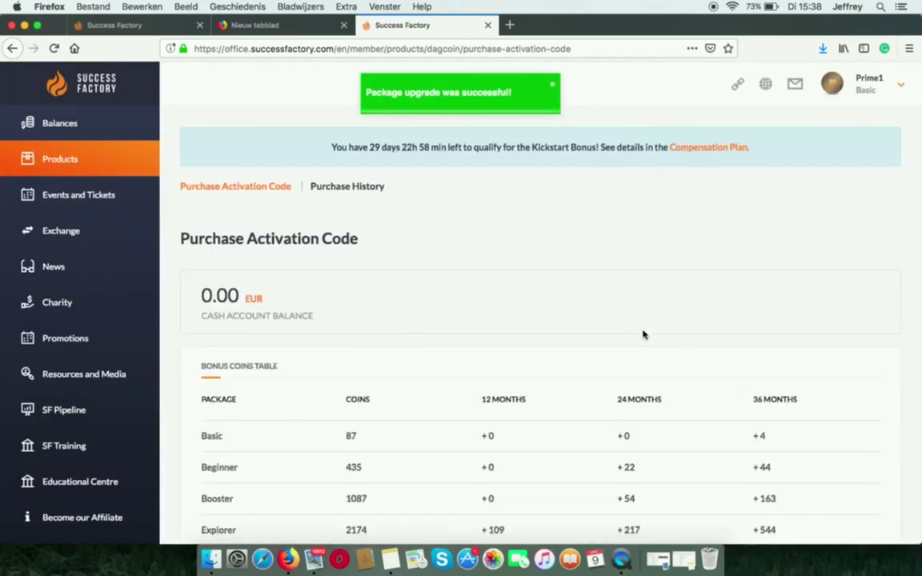
Step: Log out, sign in as the sponsor using the saved login, and open Team Building
scroll(554, 373, down, 5)
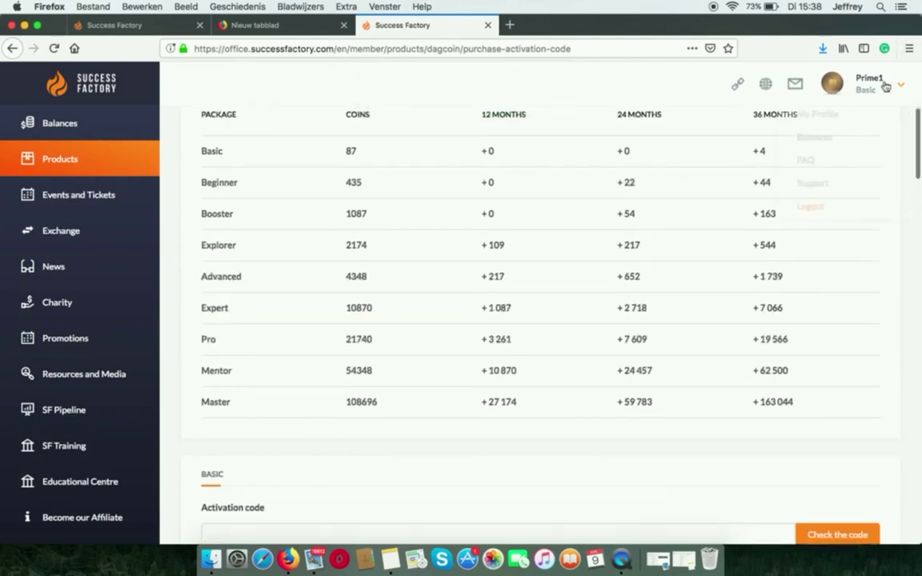
click(809, 219)
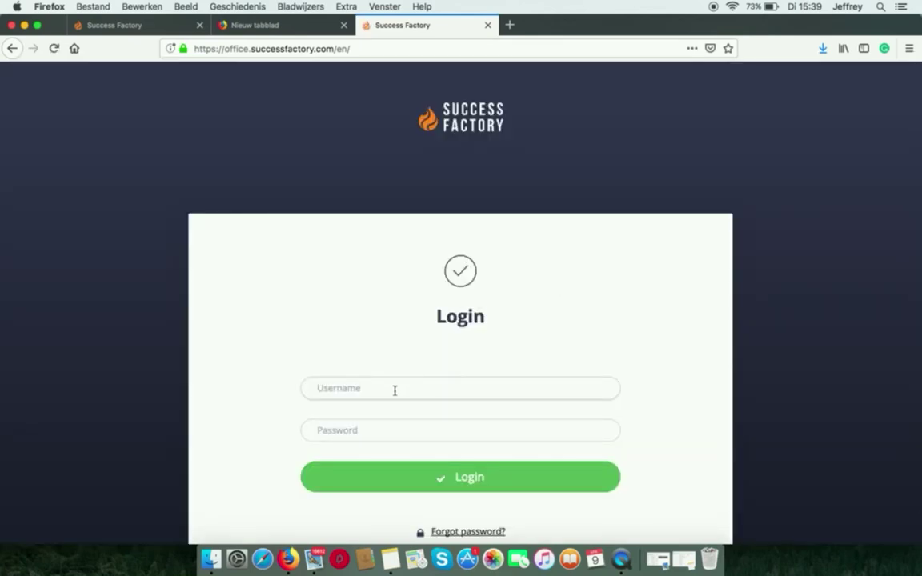
click(394, 390)
text(Sasj)
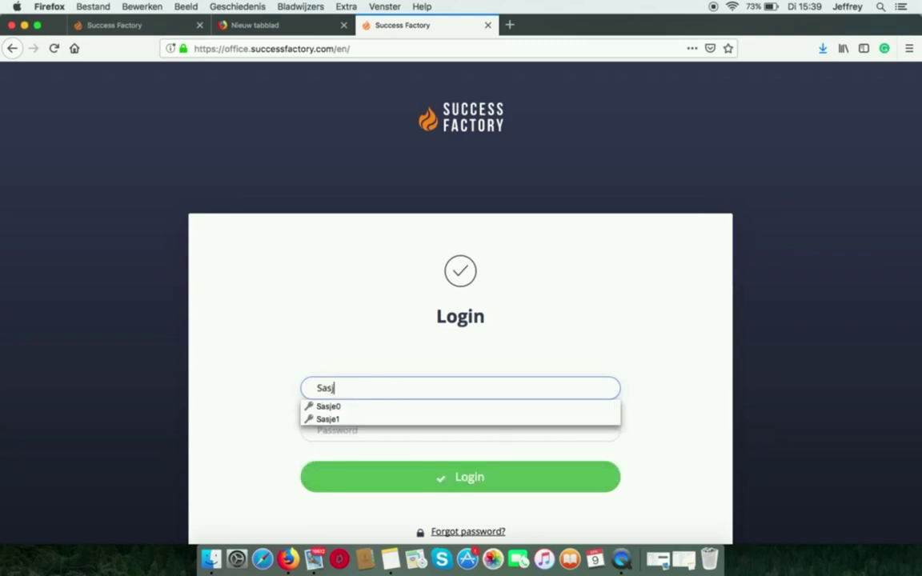
text(e1)
click(359, 408)
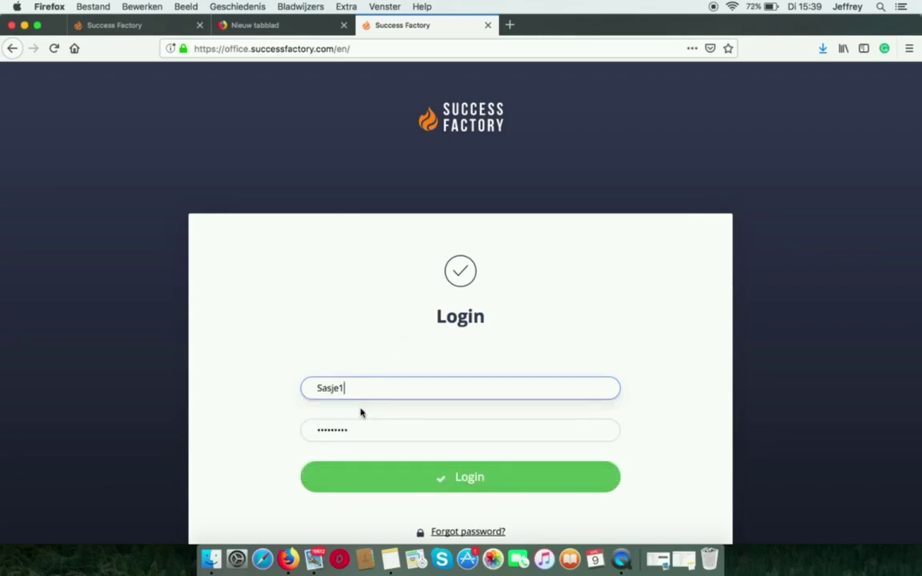
click(440, 481)
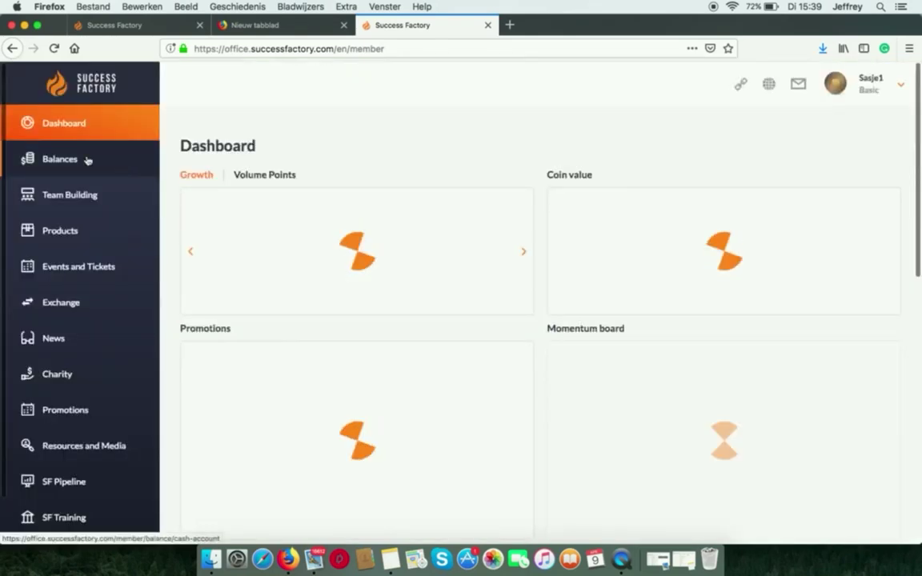
click(66, 200)
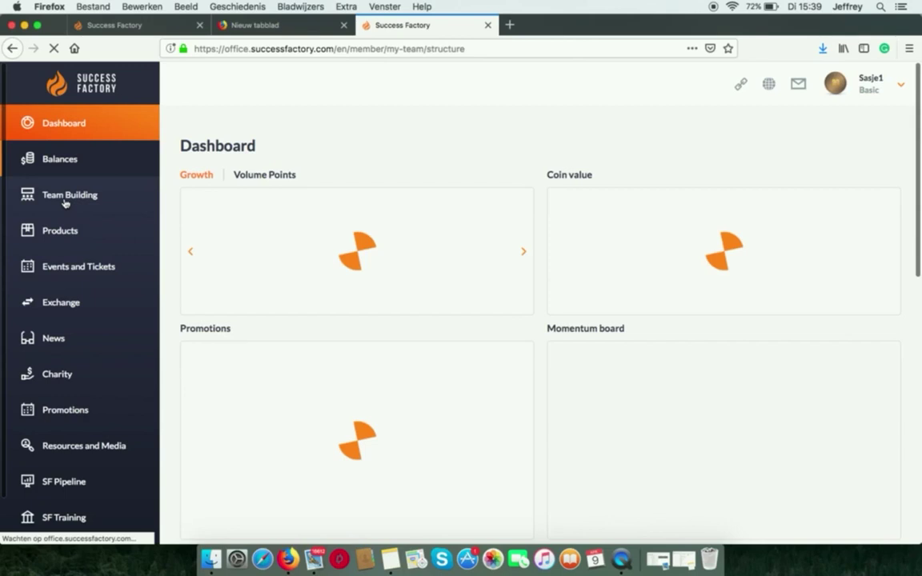
scroll(469, 357, down, 5)
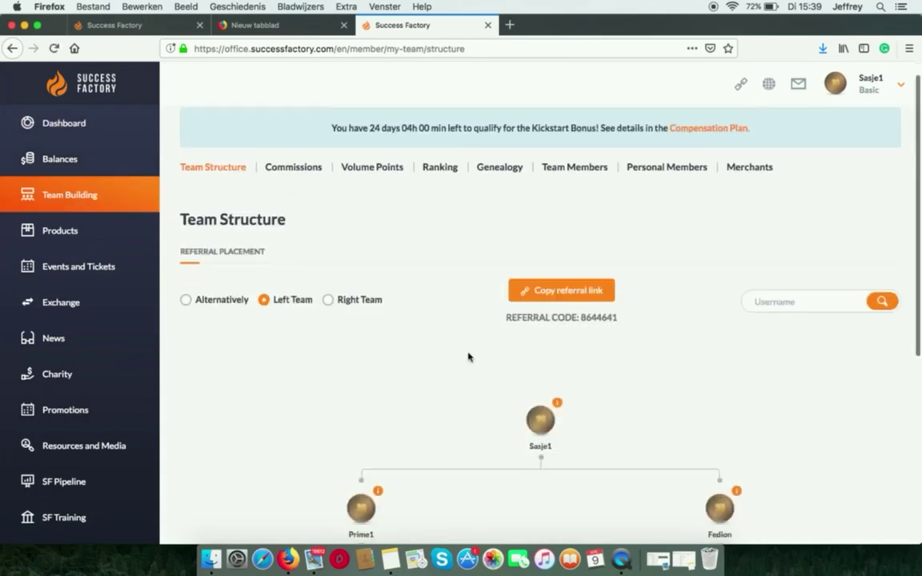